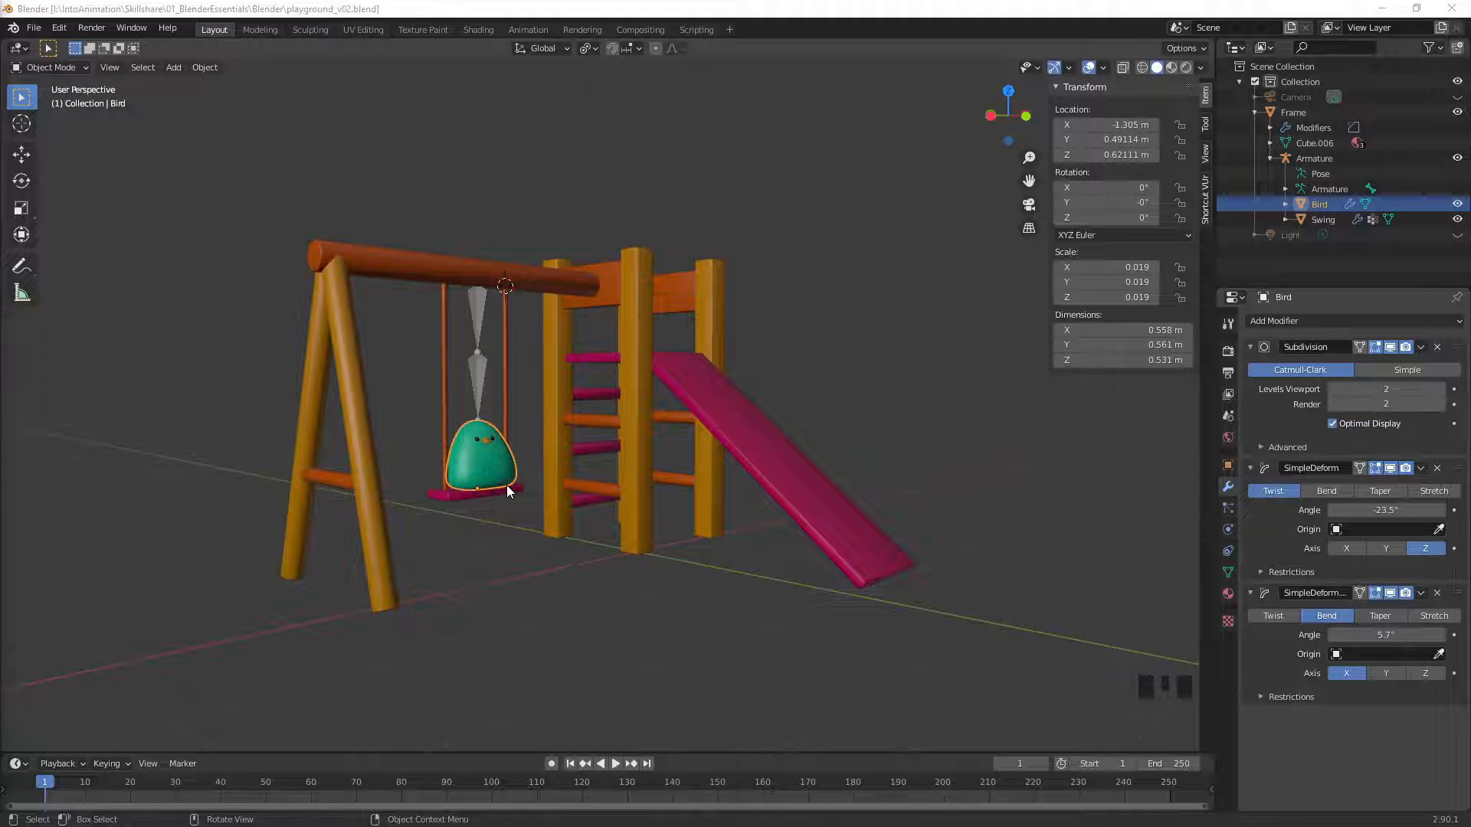
Switch to the Animation workspace and frame the playground from the swing side in the large viewport
left_click(527, 29)
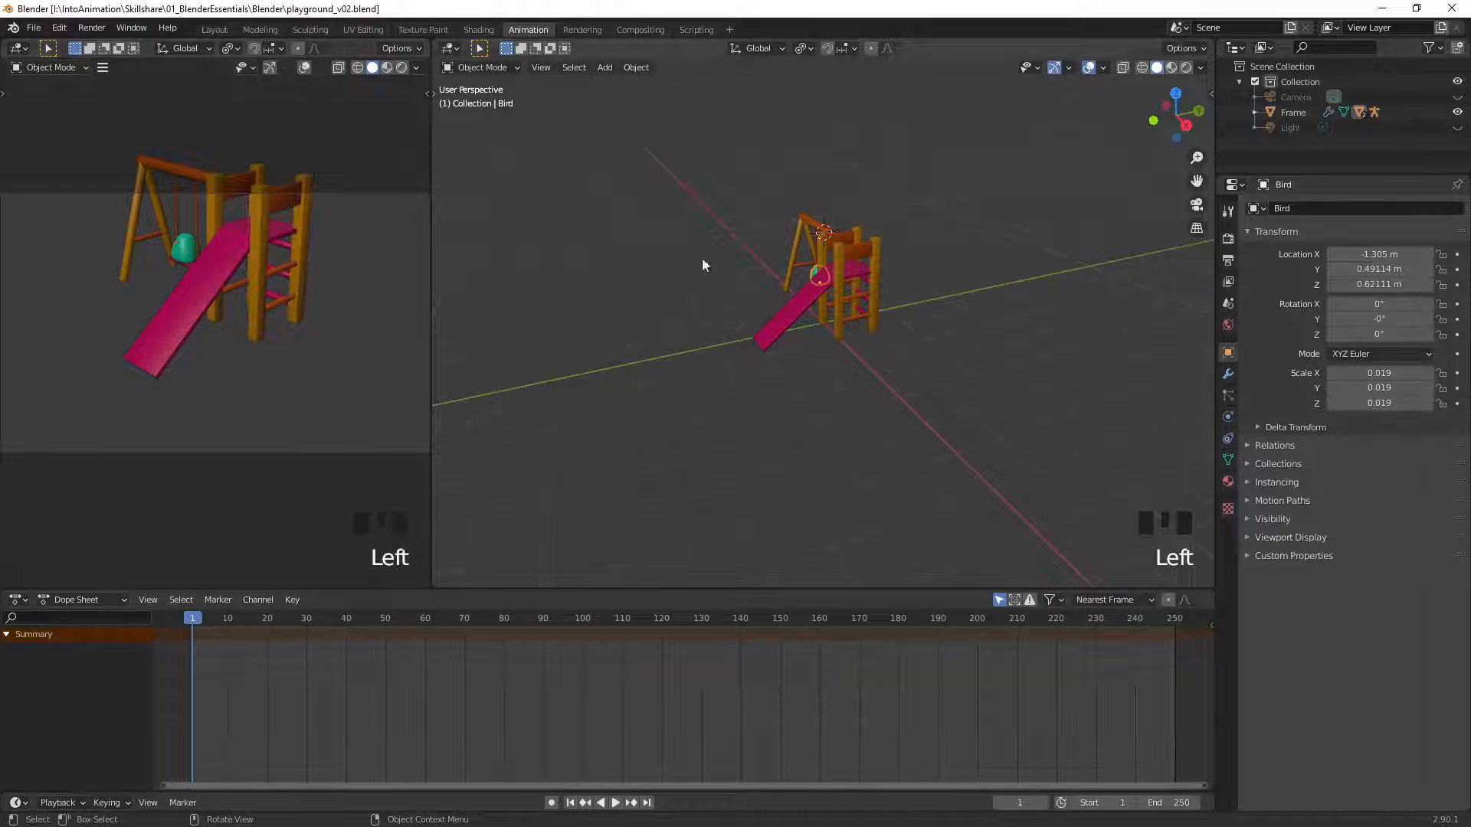
middle_click_drag(703, 263, 867, 304)
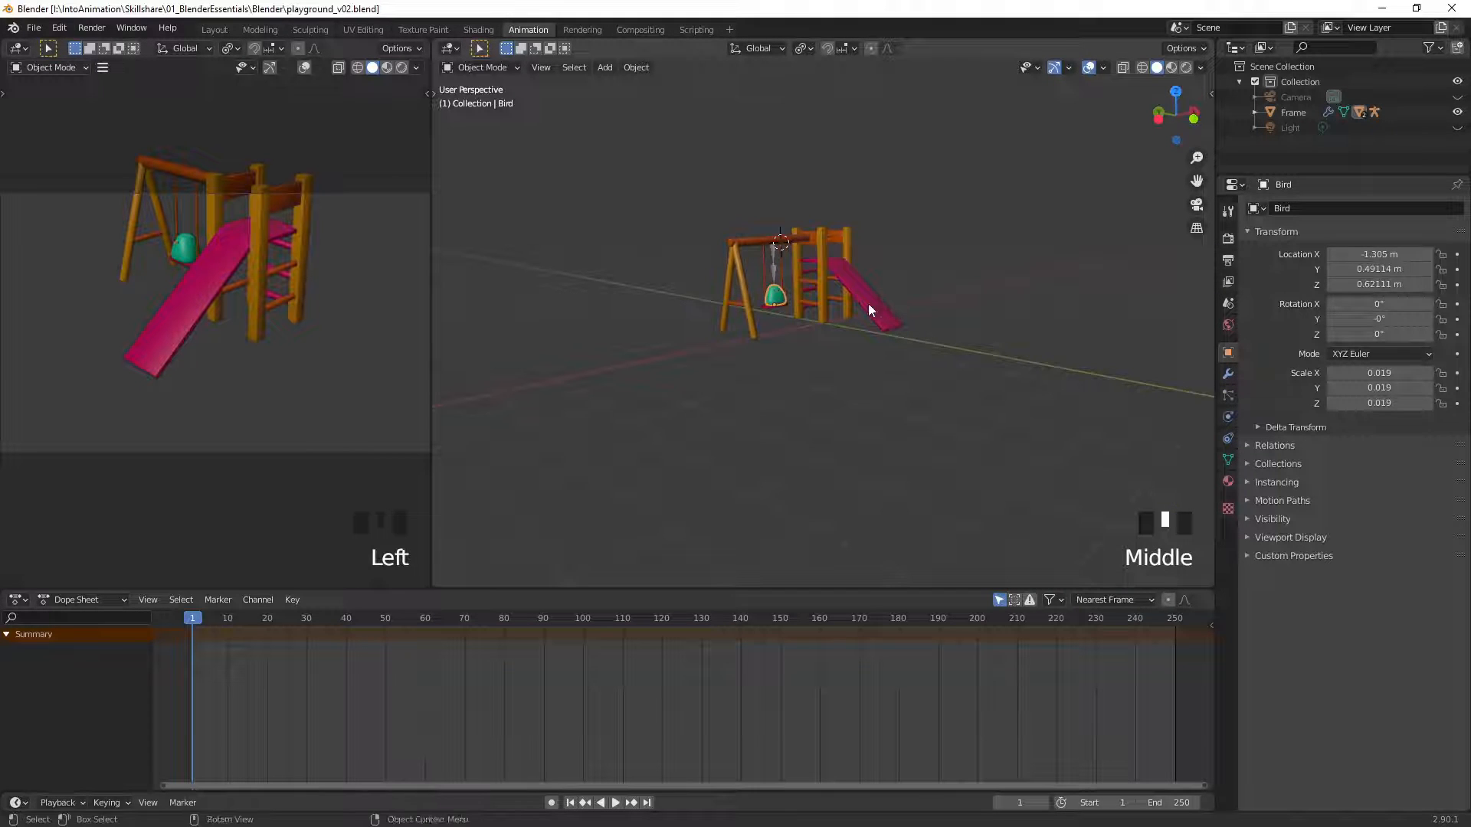
middle_click_drag(820, 251, 887, 371, "ctrl")
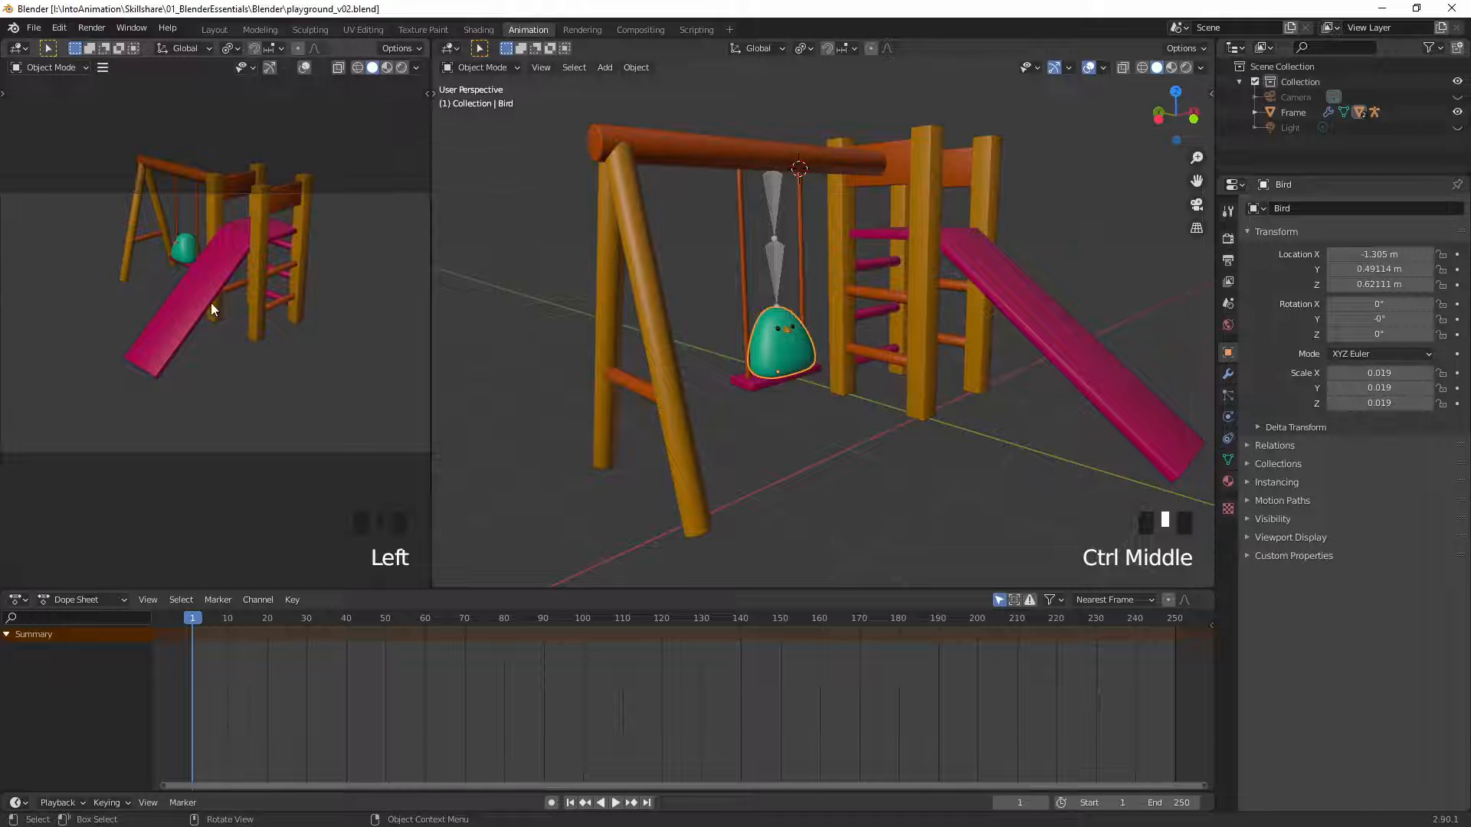
Orbit the small viewport out of the camera view and return it to the camera view
middle_click_drag(201, 295, 246, 293)
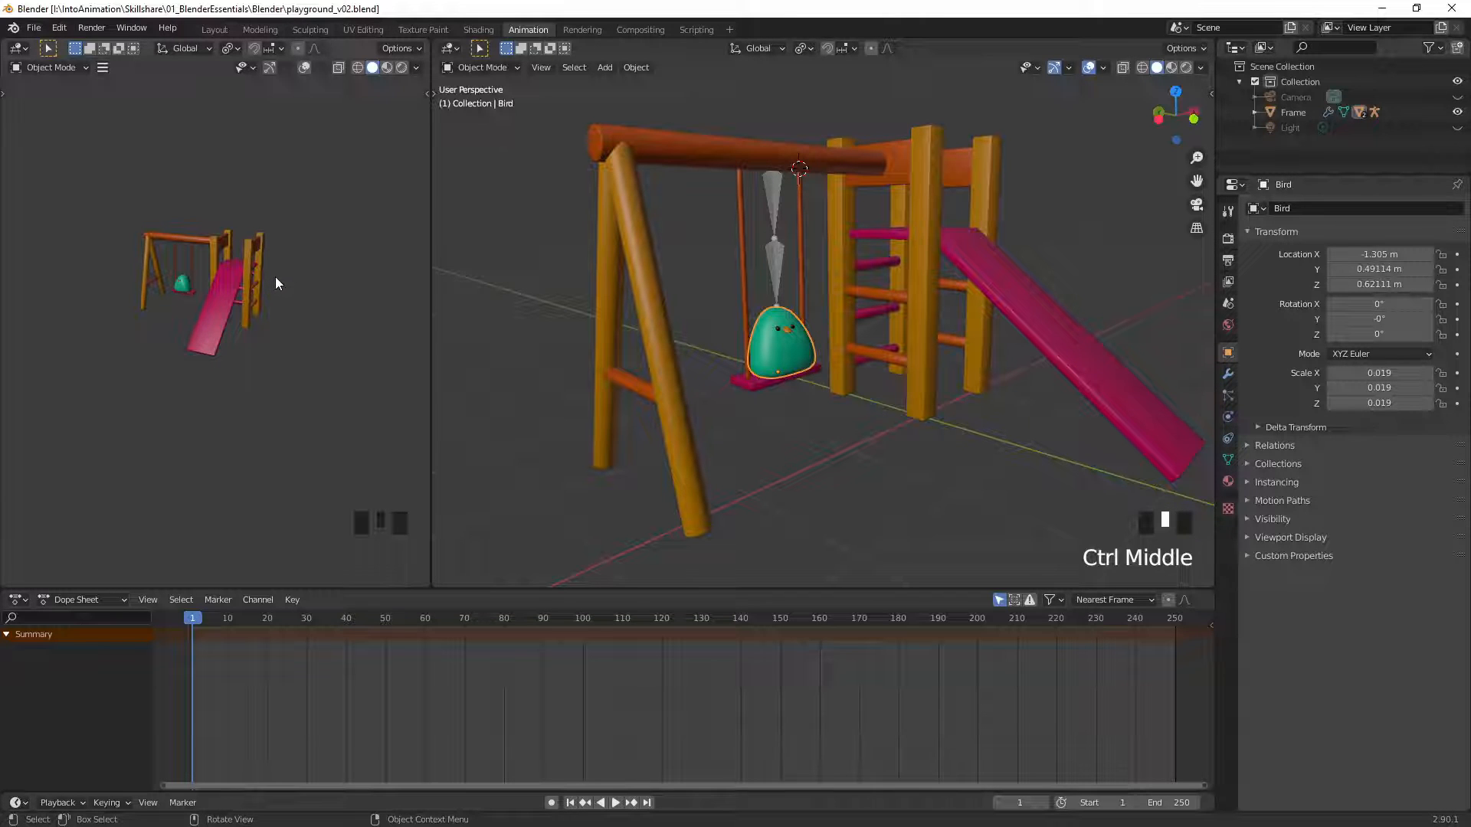
key("KP_0")
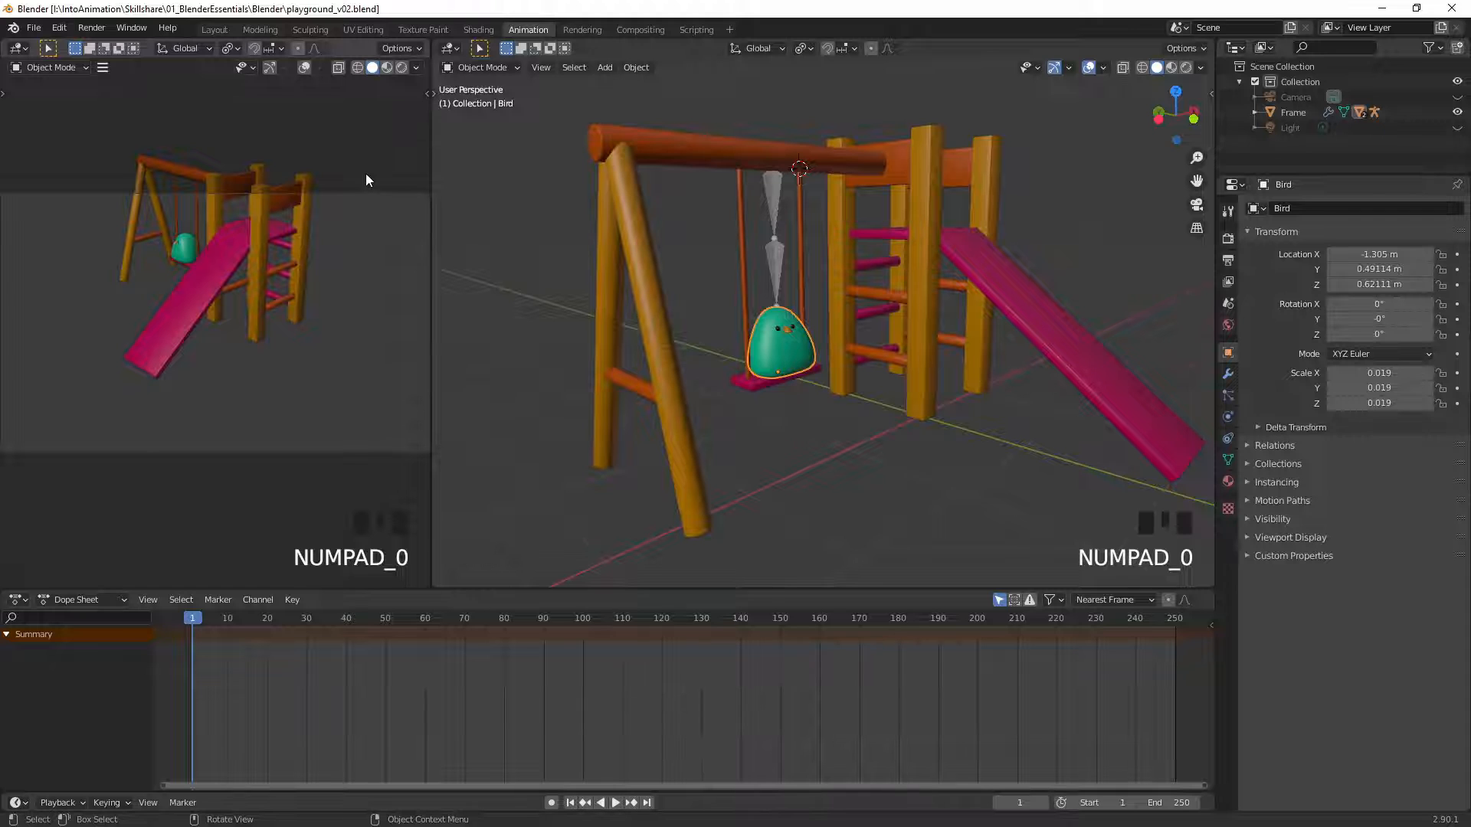
key("Left")
key("Left")
key("Left")
key("Left")
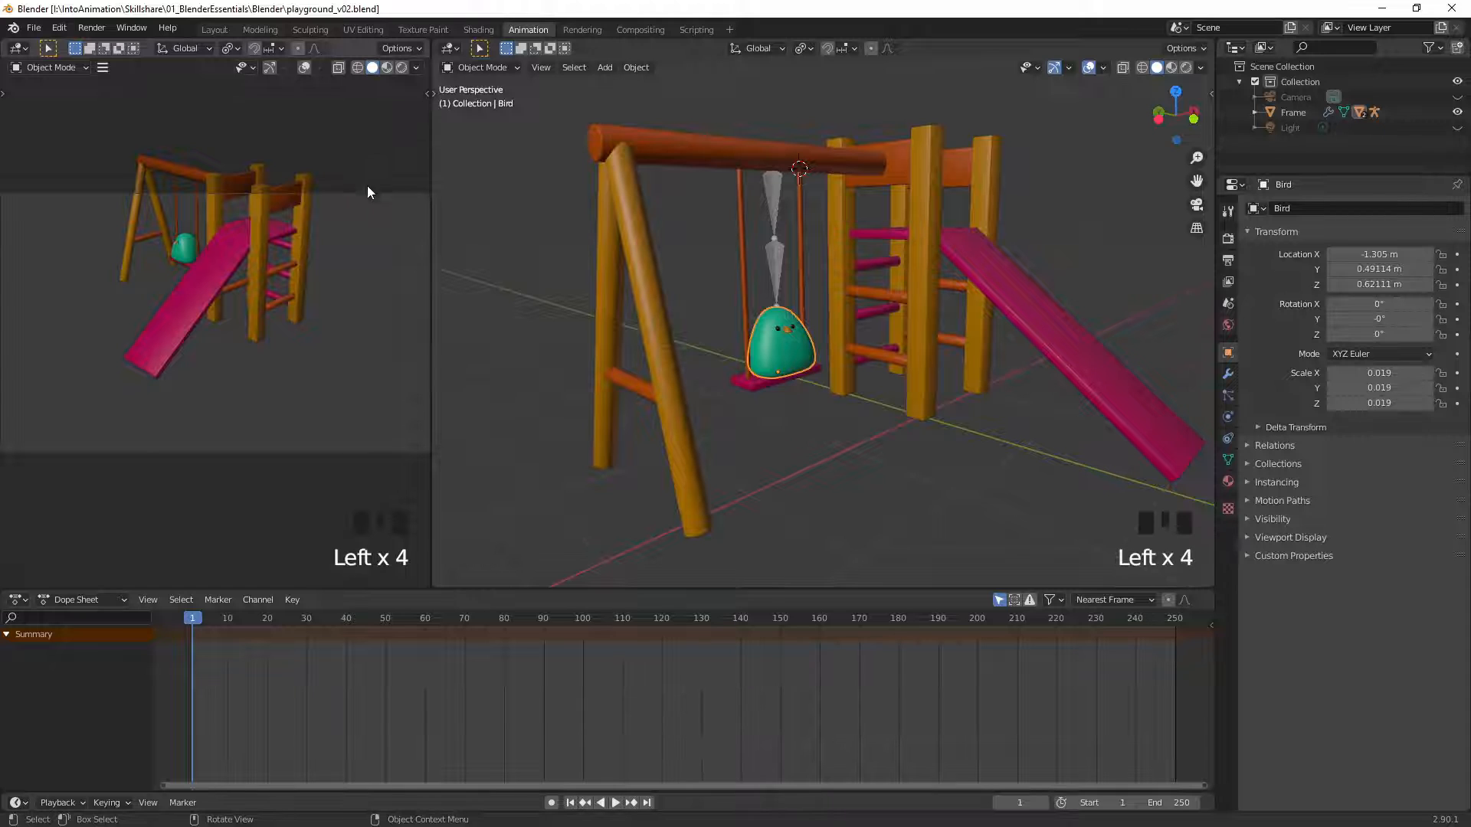
Show the gizmos in the small viewport, use them to restore the camera view after orbiting, and hide them again
left_click(268, 67)
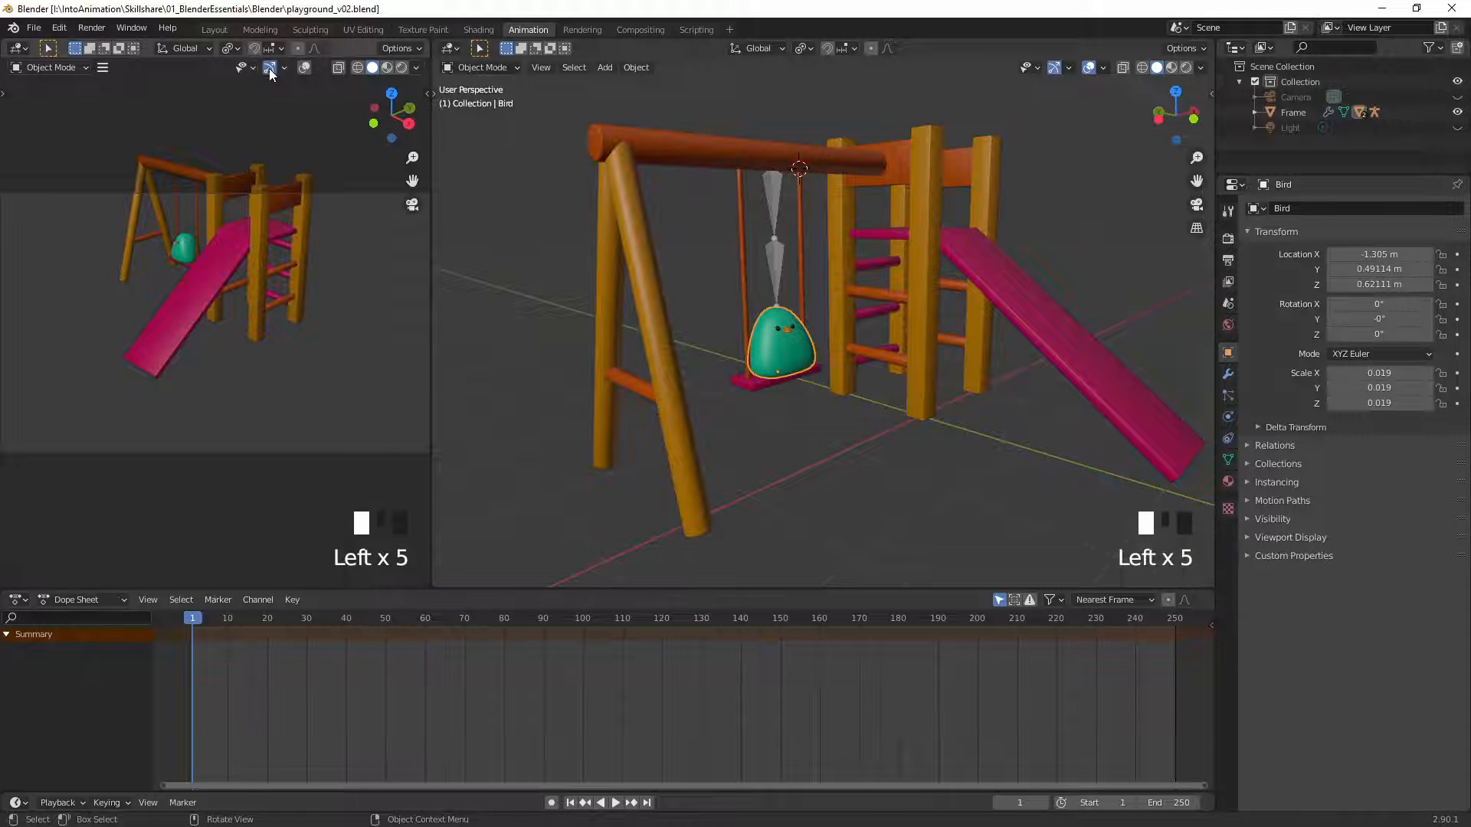
mouse_move(312, 288)
middle_mouse_down()
mouse_move(338, 302)
mouse_move(371, 240)
mouse_move(250, 328)
mouse_move(318, 308)
middle_mouse_up()
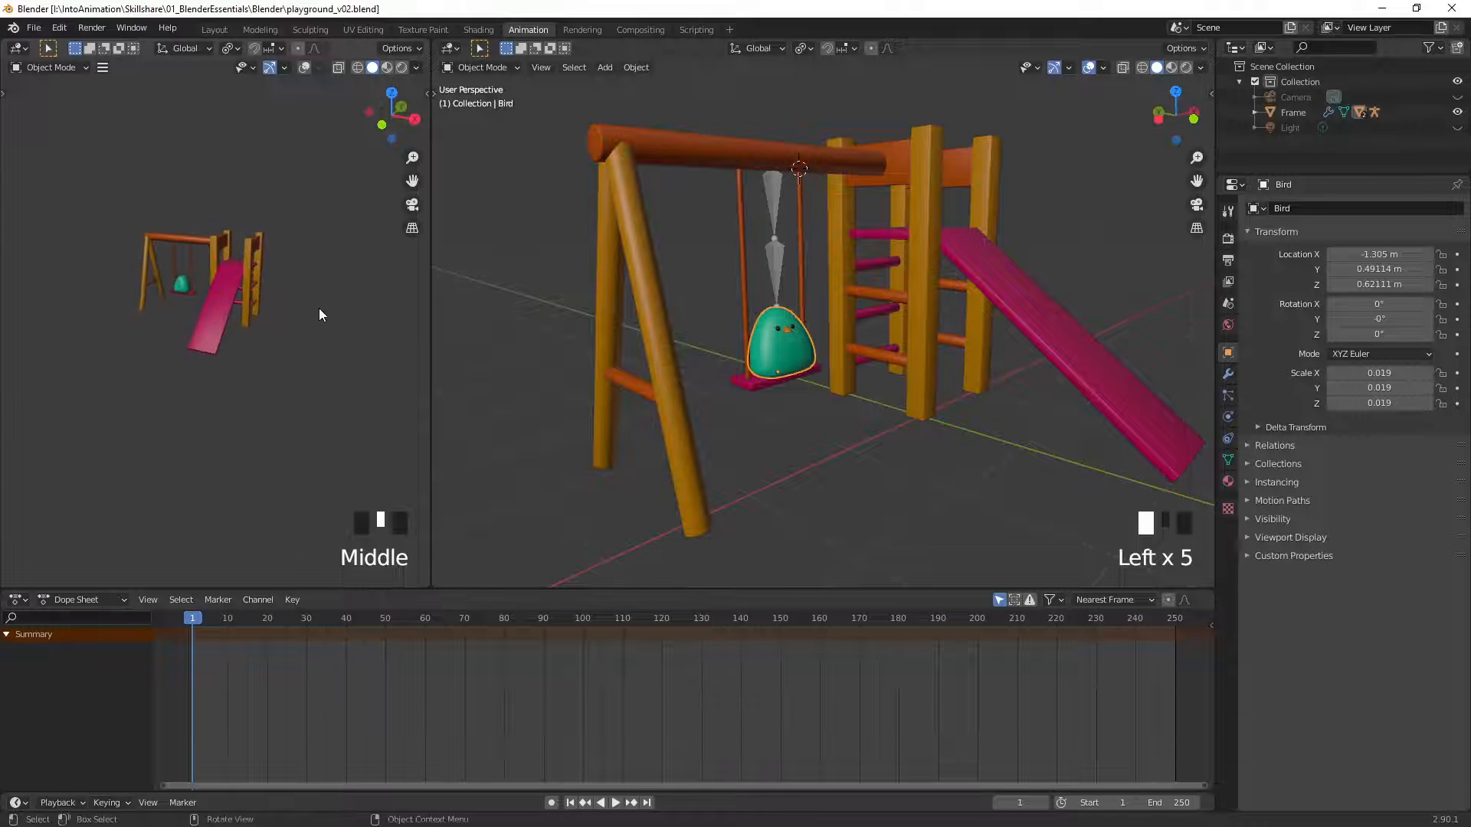
left_click(412, 205)
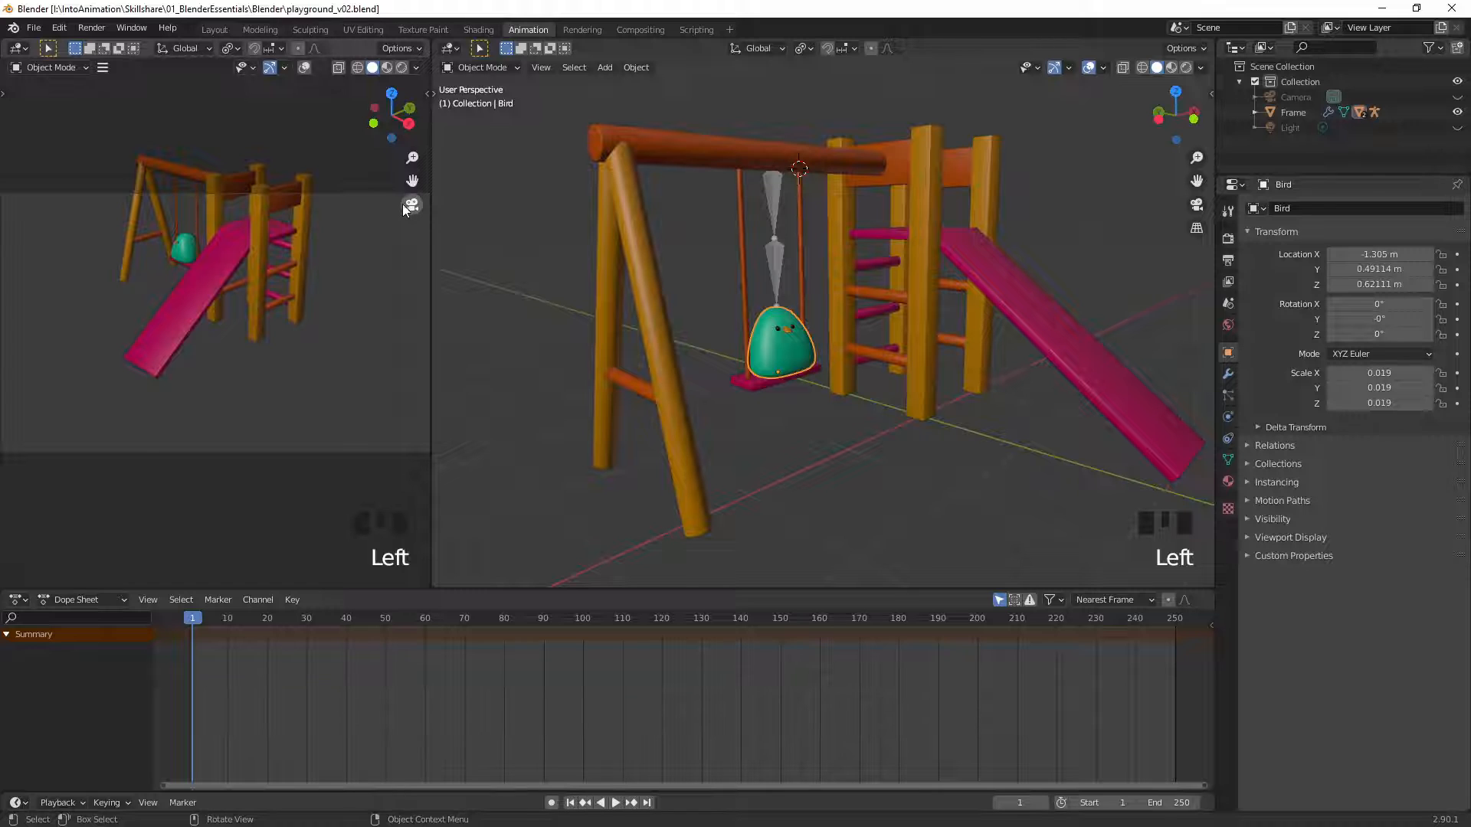
left_click(269, 69)
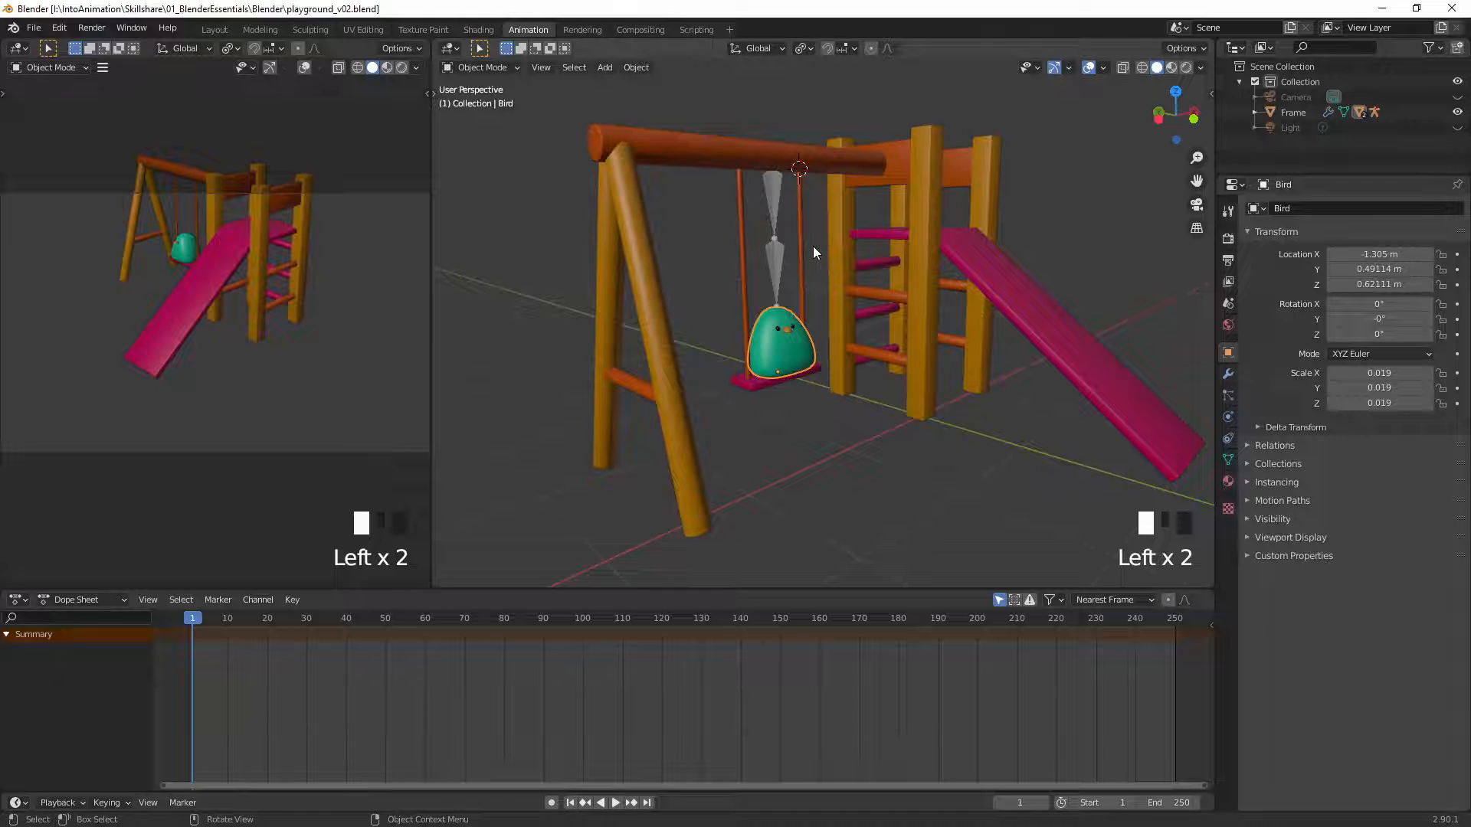
Unhide the scene camera, select it and frame it in the large viewport
left_click(1458, 97)
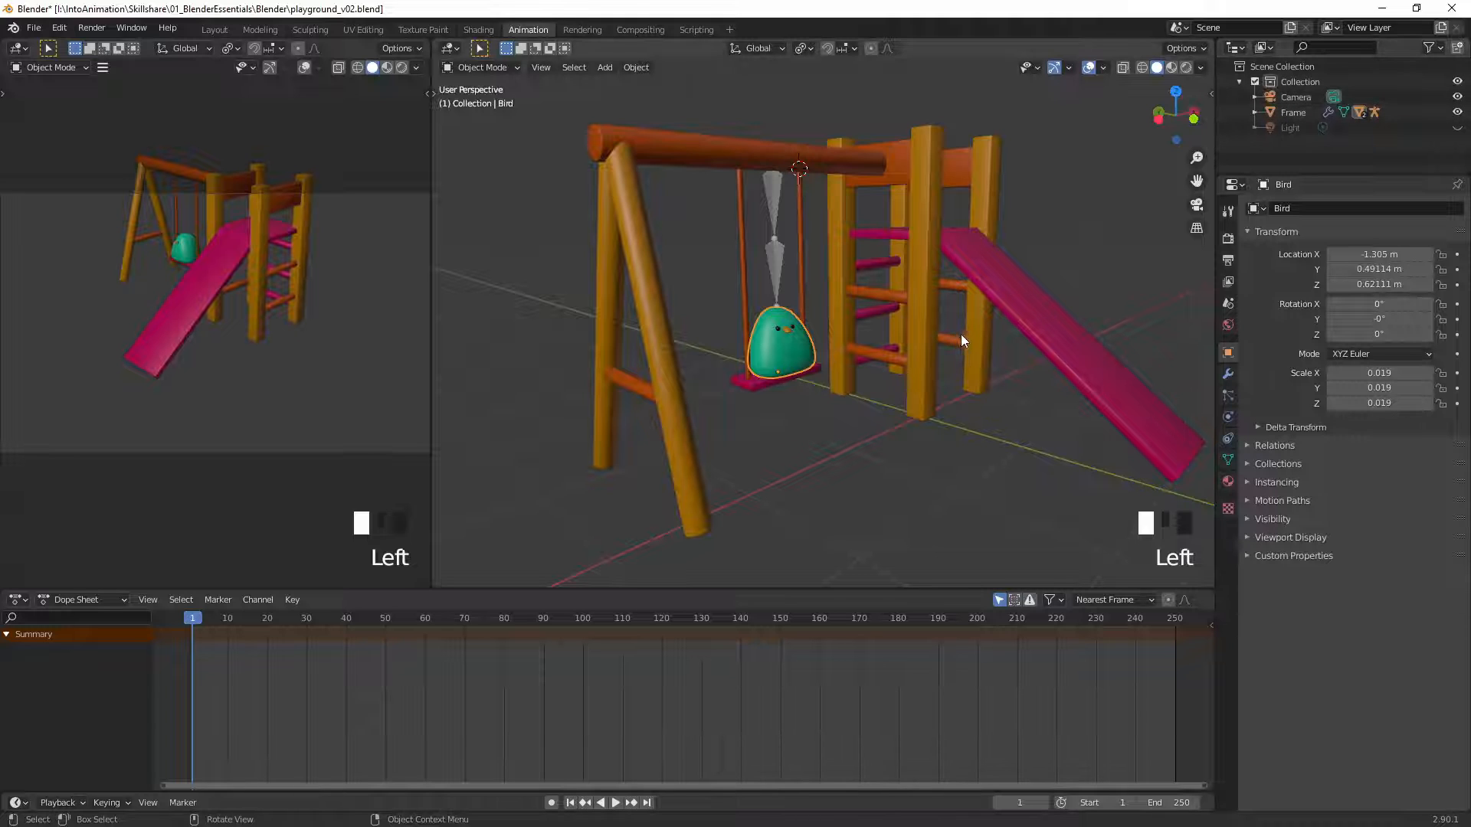
left_click(1294, 98)
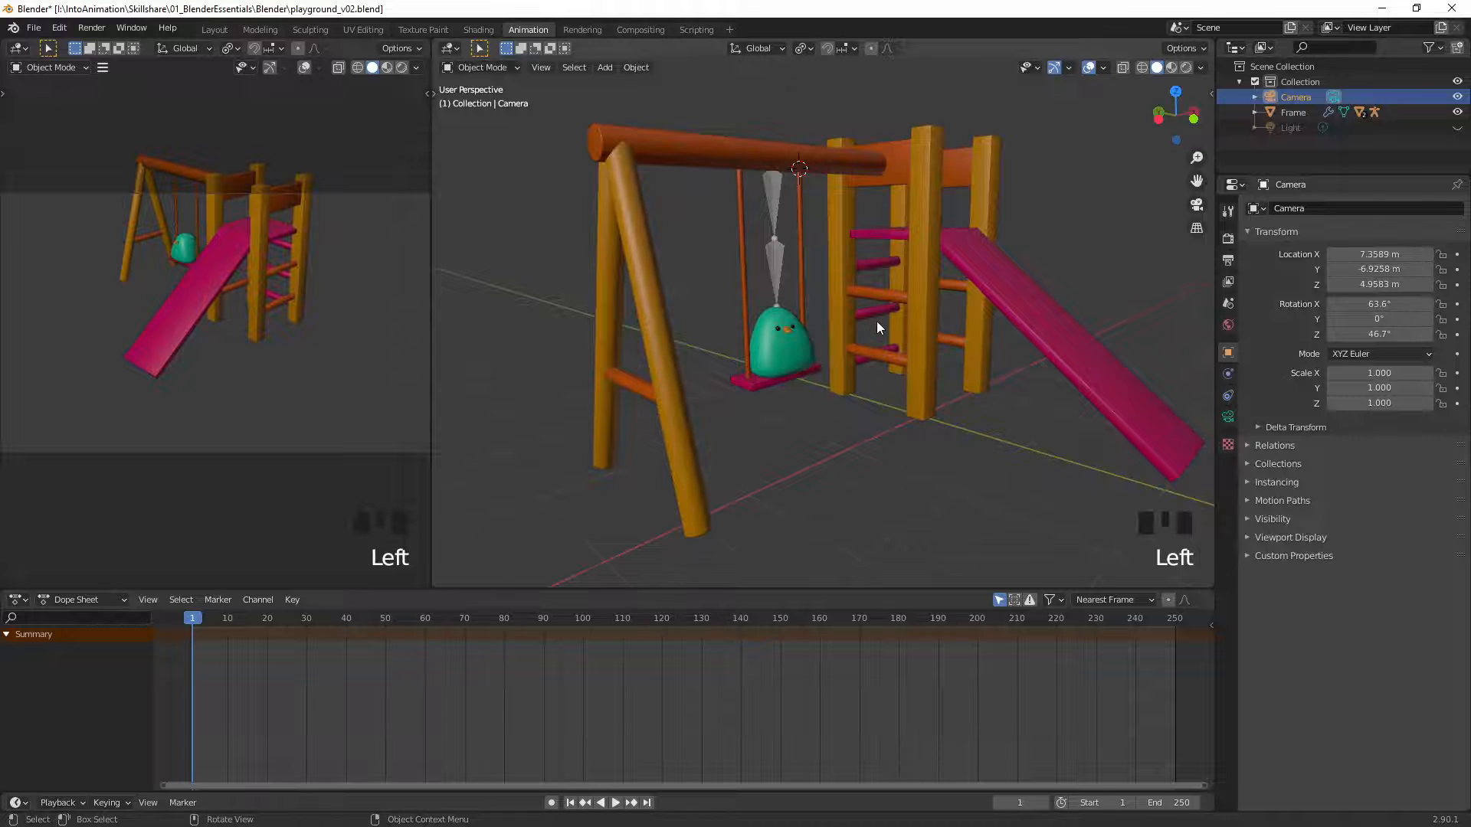
key("KP_Decimal")
middle_click_drag(816, 398, 812, 315)
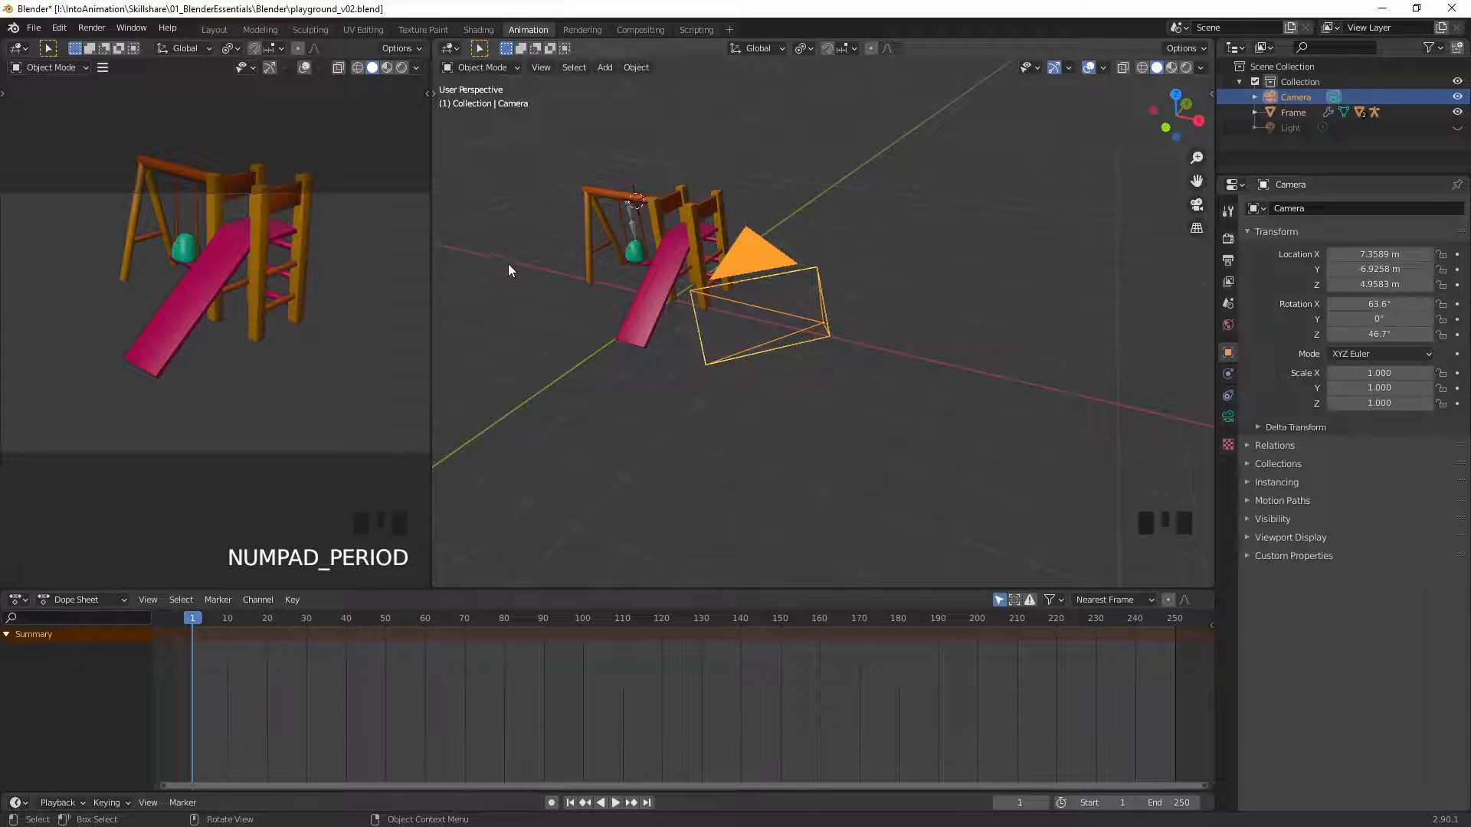
Move the camera freely with the Move tool to about X 6.29 m, Y -7.34 m, Z 5.09 m
key("t")
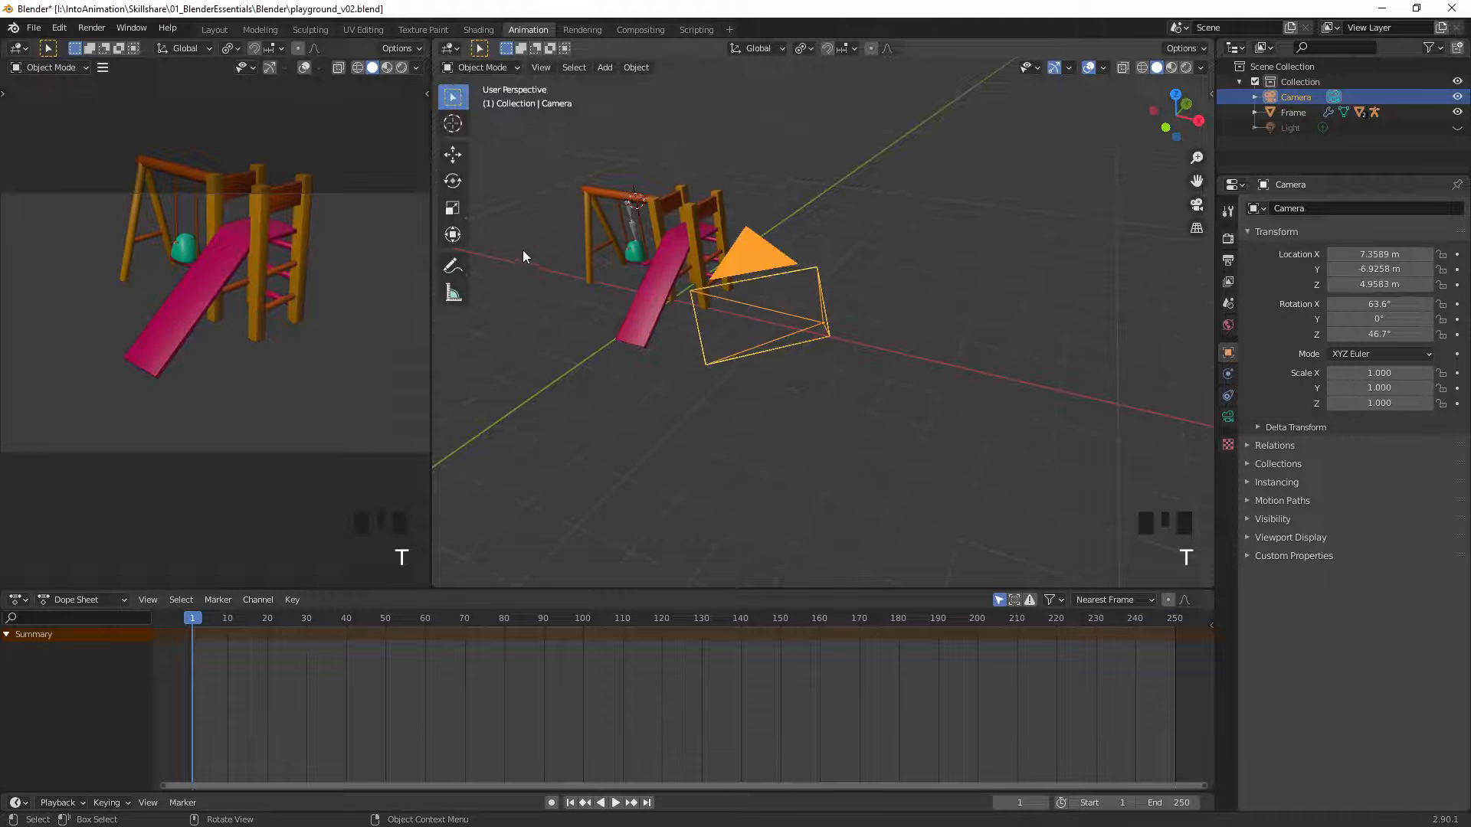
left_click(455, 156)
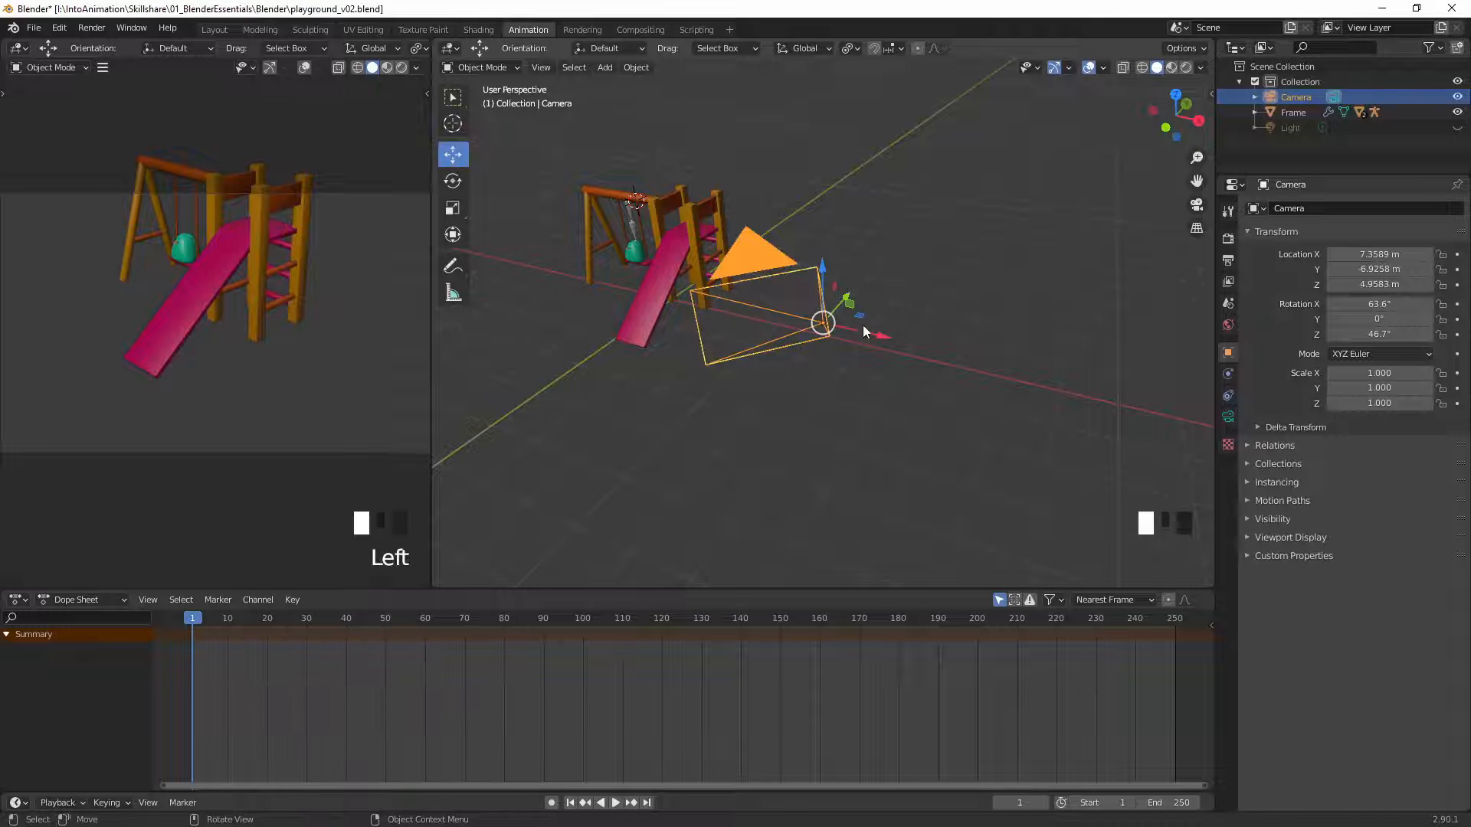
left_click_drag(823, 322, 665, 268)
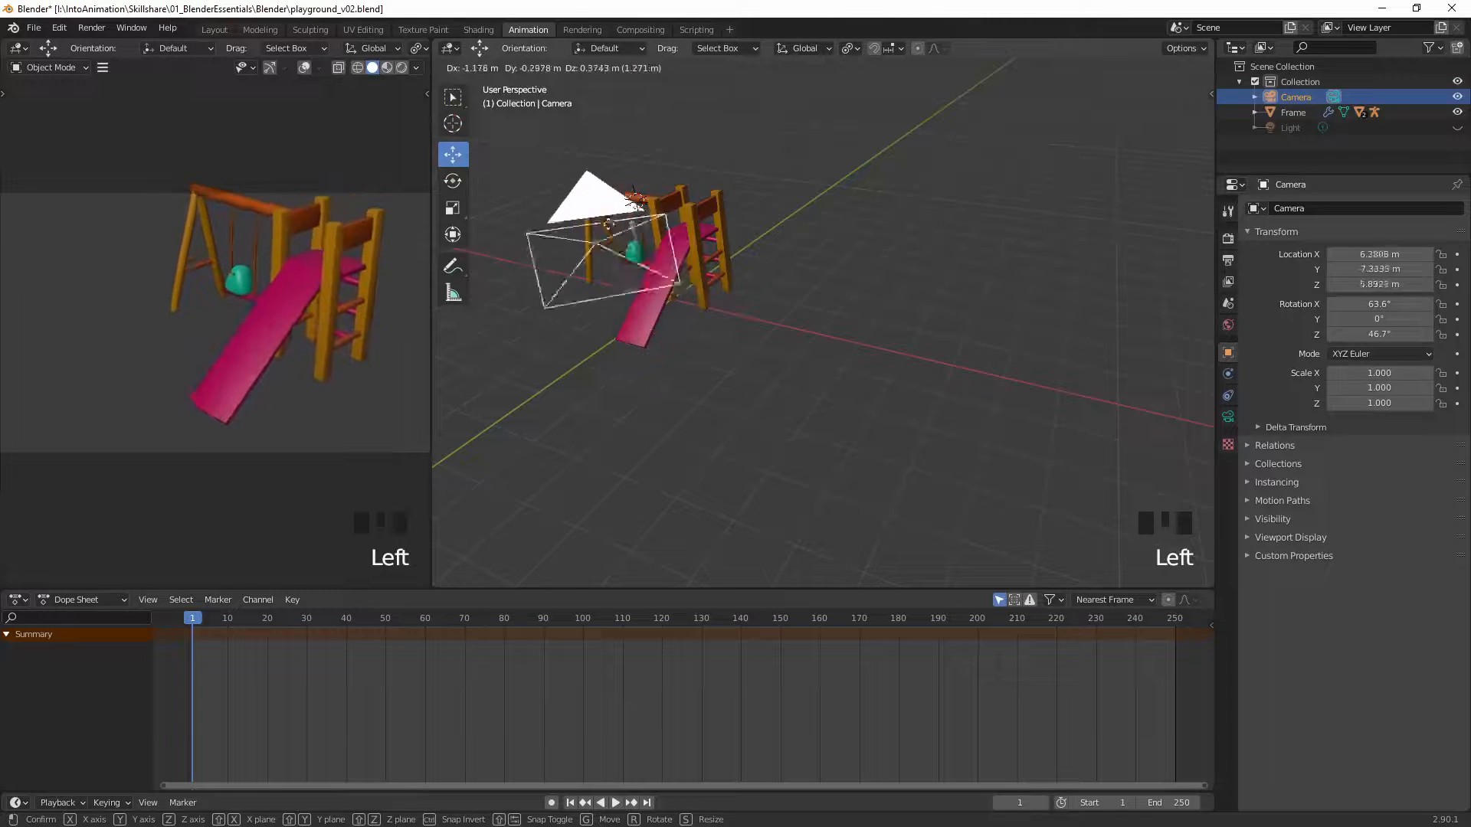
left_click_drag(608, 224, 840, 245)
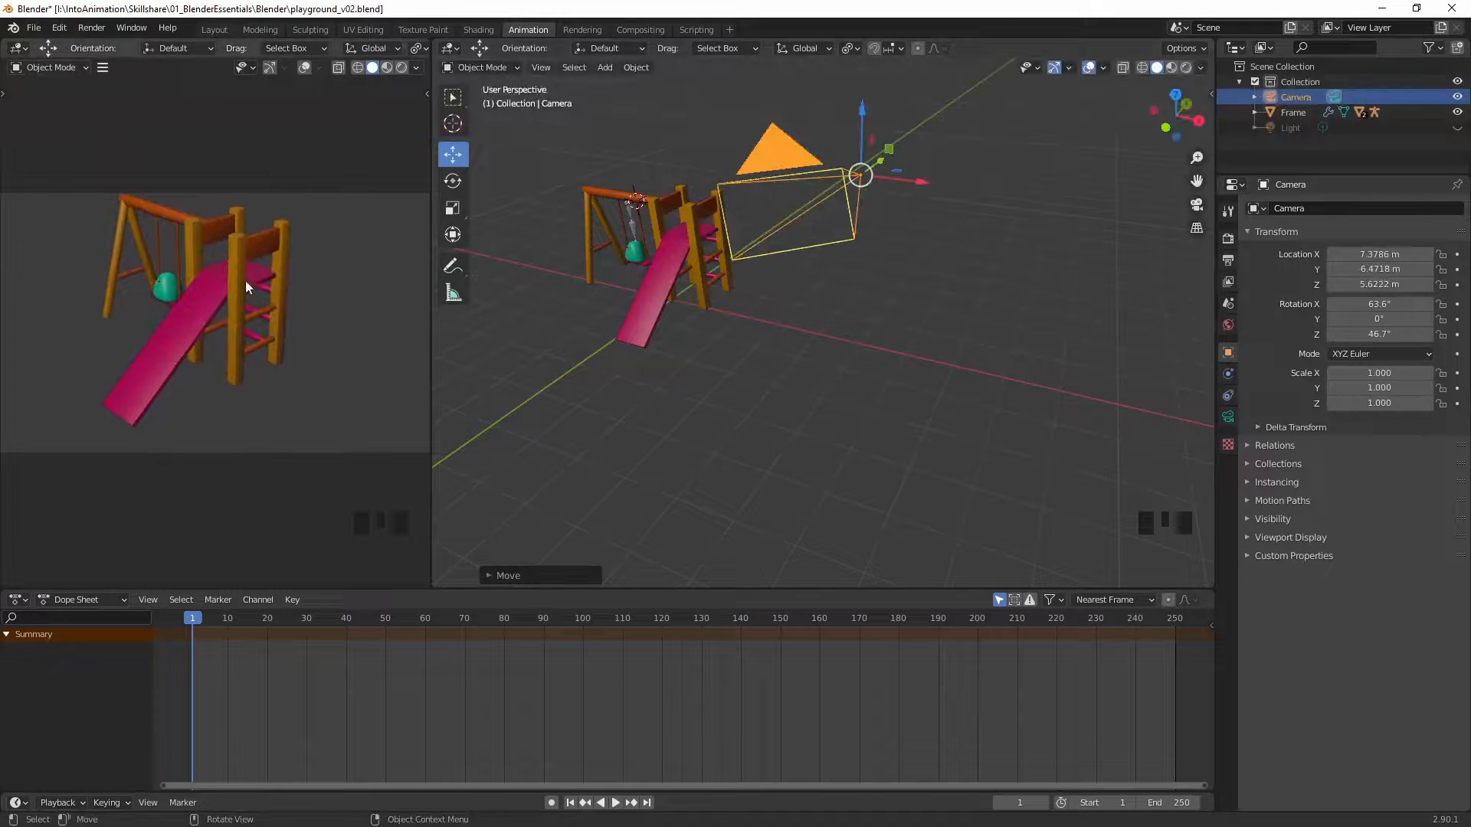
left_click_drag(860, 175, 651, 305)
Rotate the camera about its Z axis to about 31.5° with the Rotate tool
left_click(453, 181)
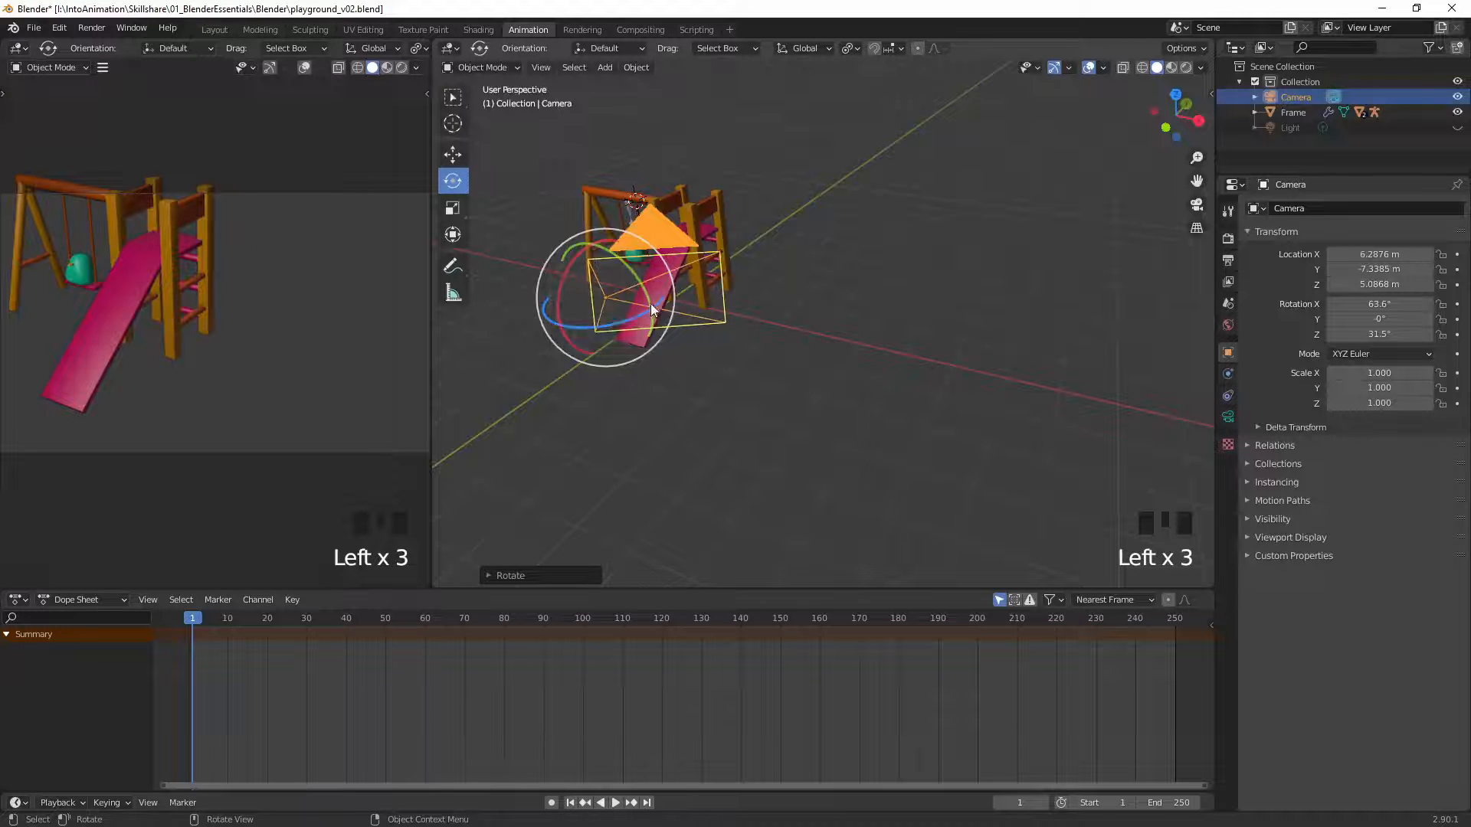
middle_click_drag(713, 256, 1018, 172)
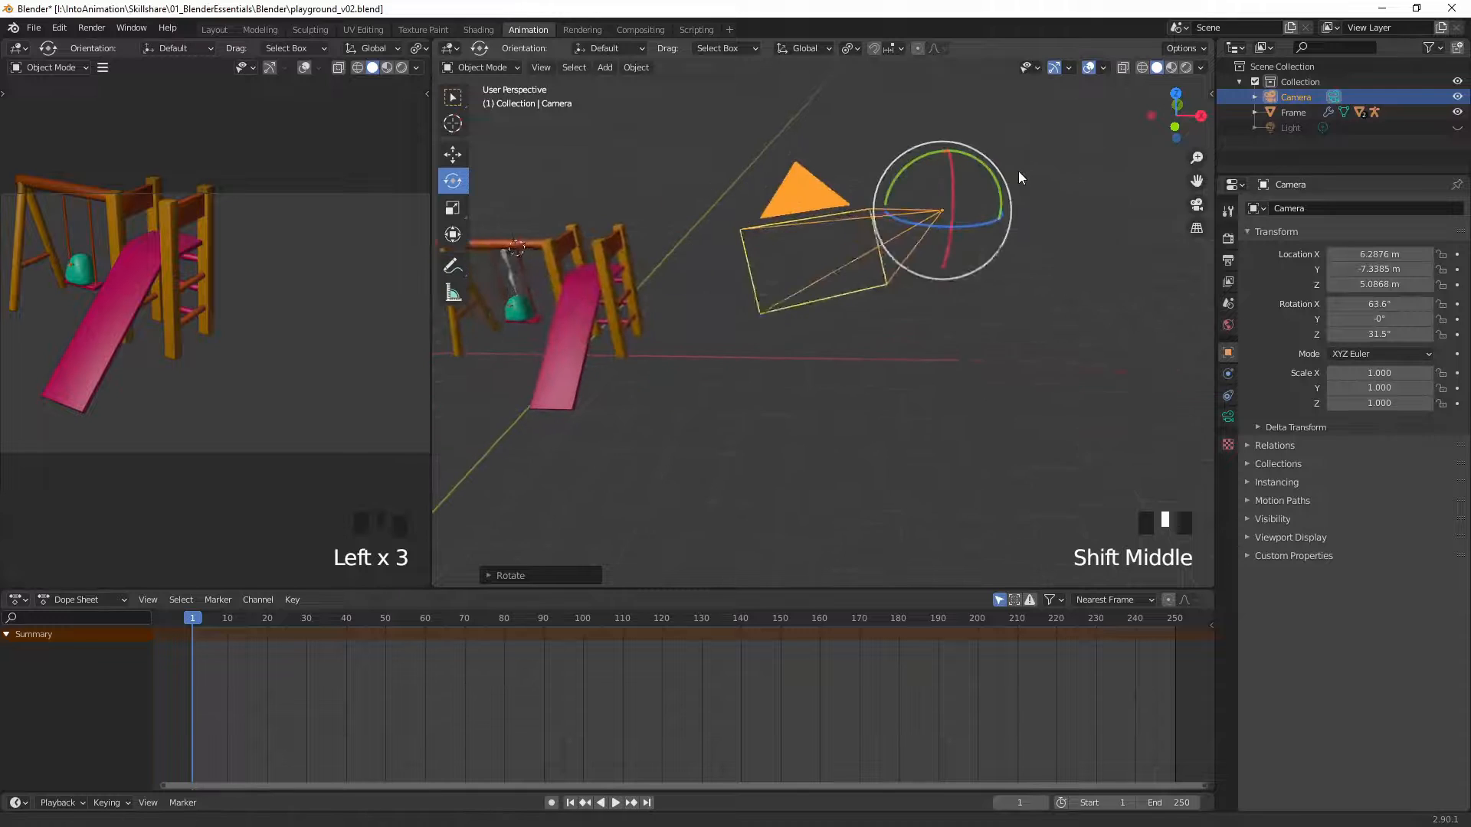
middle_click_drag(902, 246, 783, 304)
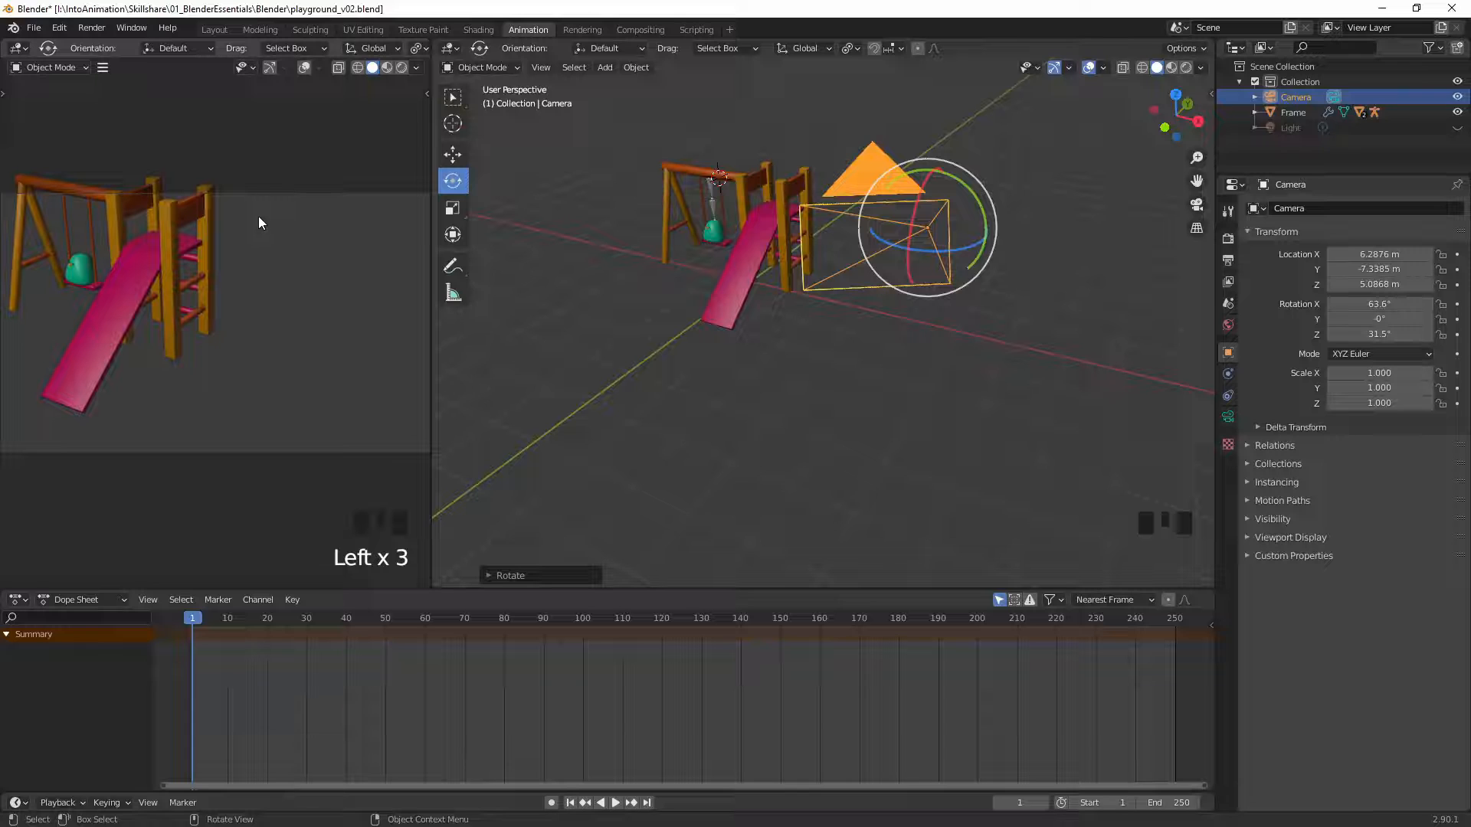
Lock the camera to the view and reframe the playground from the swing side, camera at about X -7.10 m, Y -6.92 m, Z 1.84 m
key("n")
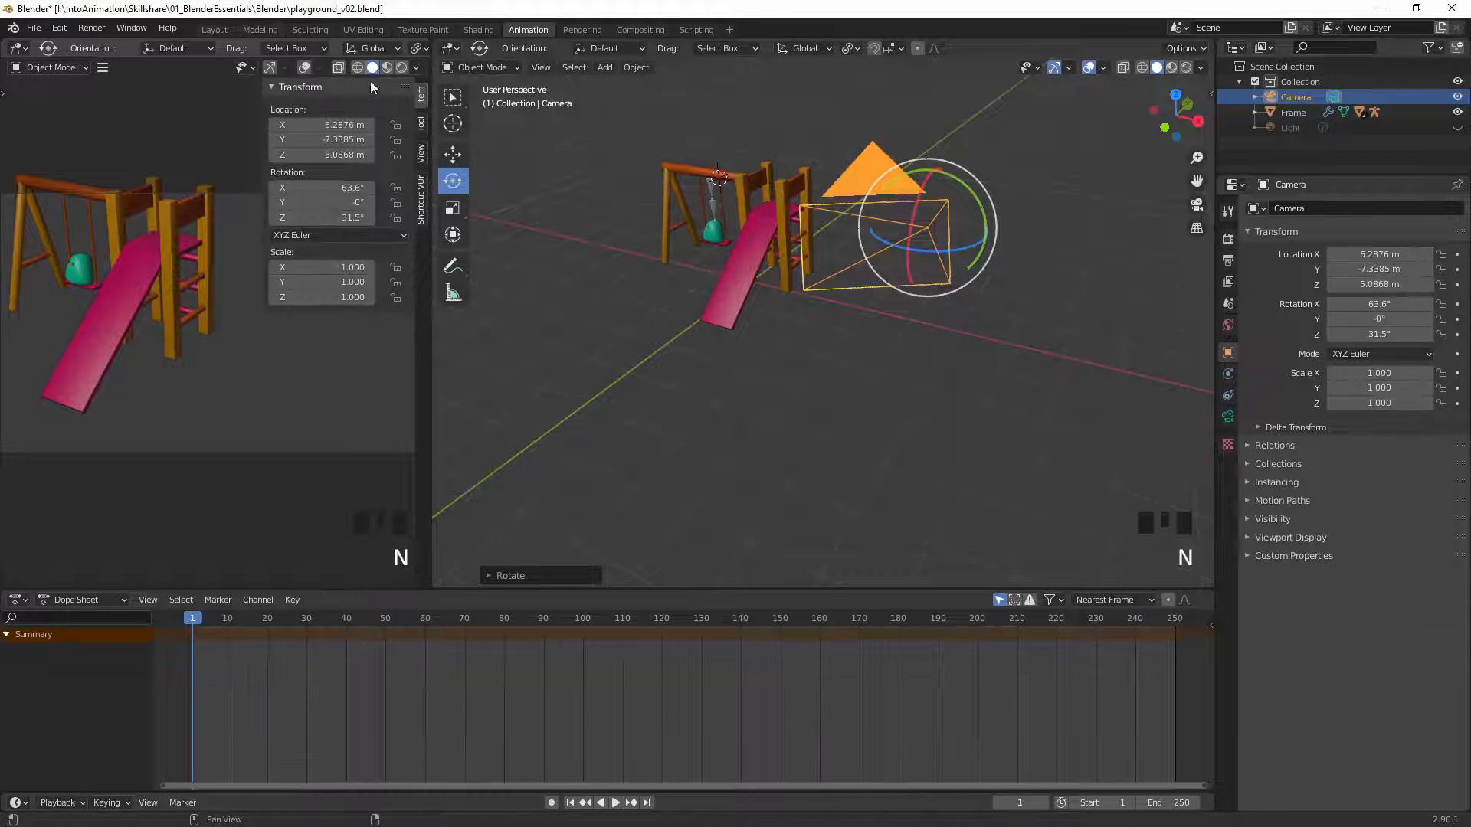
left_click(420, 156)
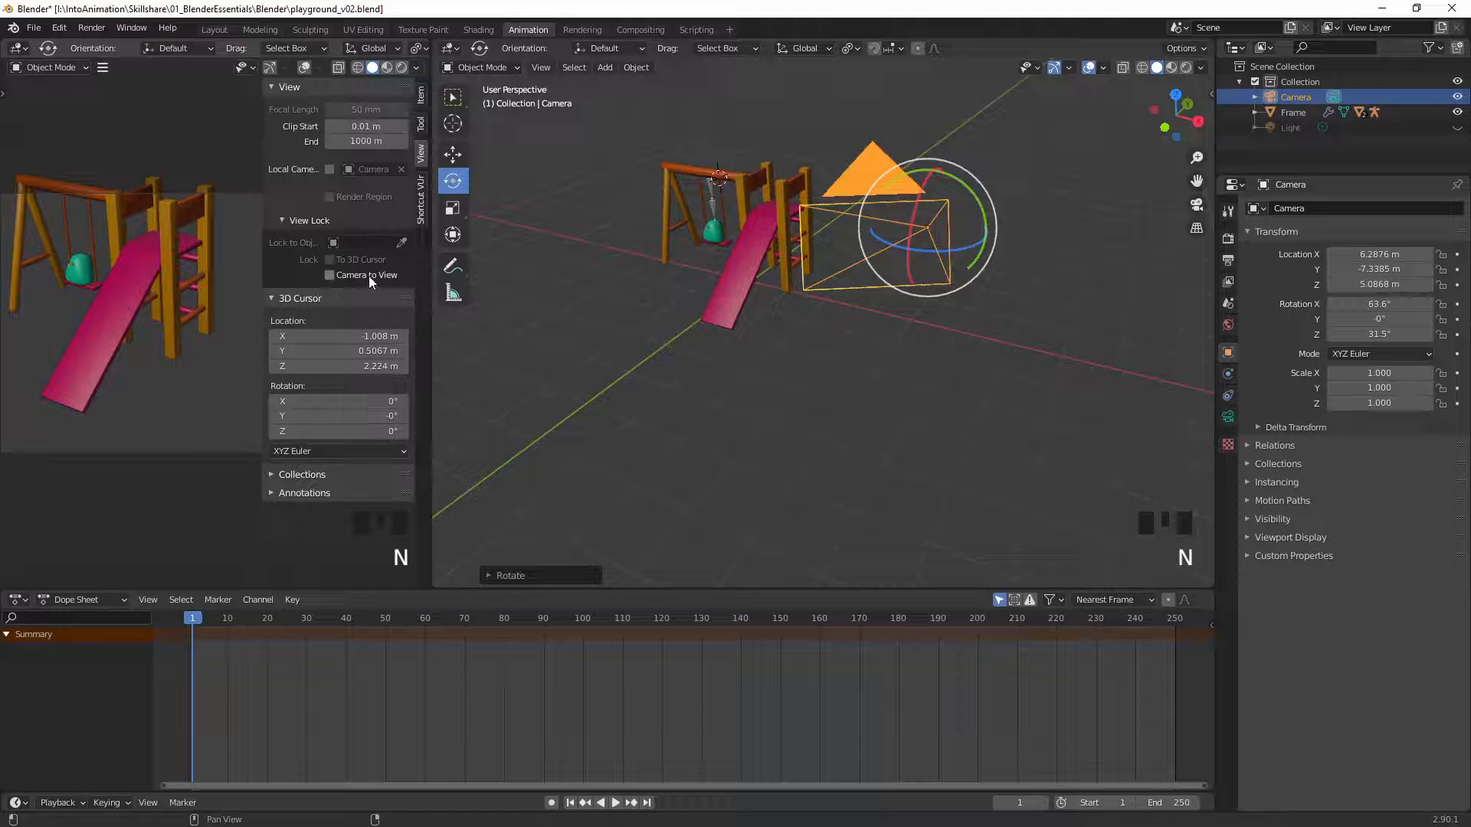
left_click(329, 275)
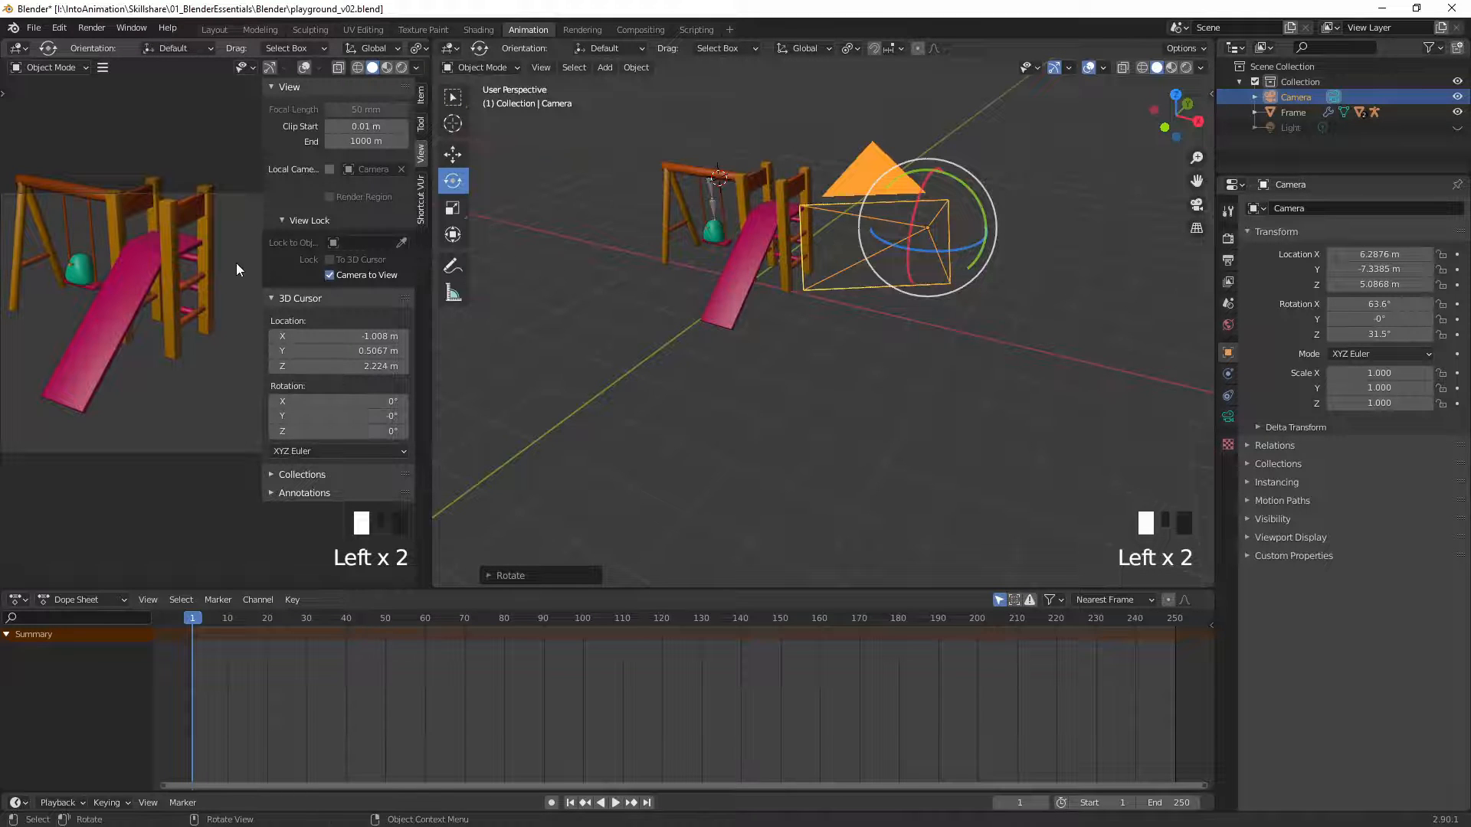
key("n")
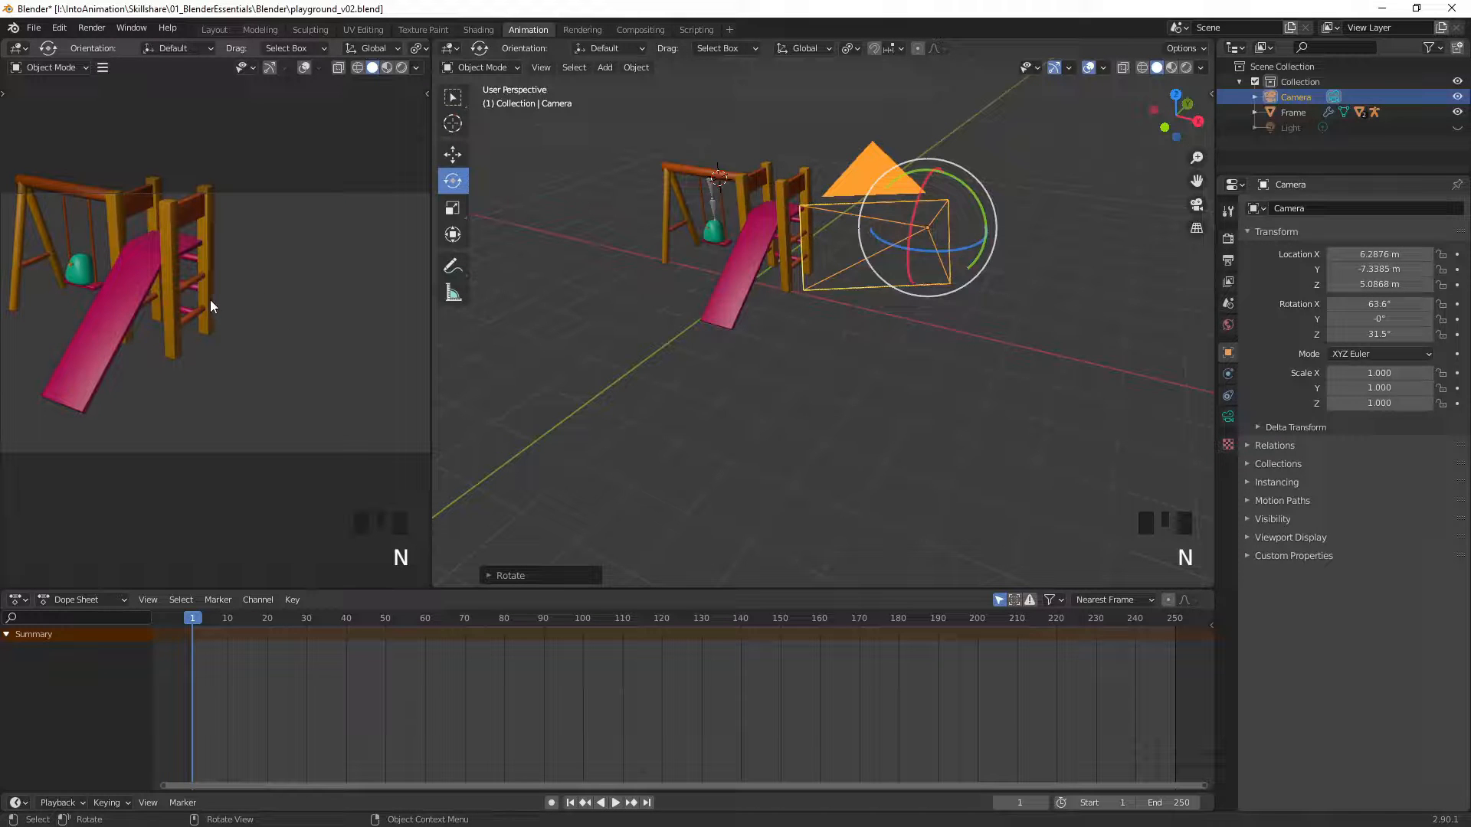
middle_click_drag(196, 302, 266, 331)
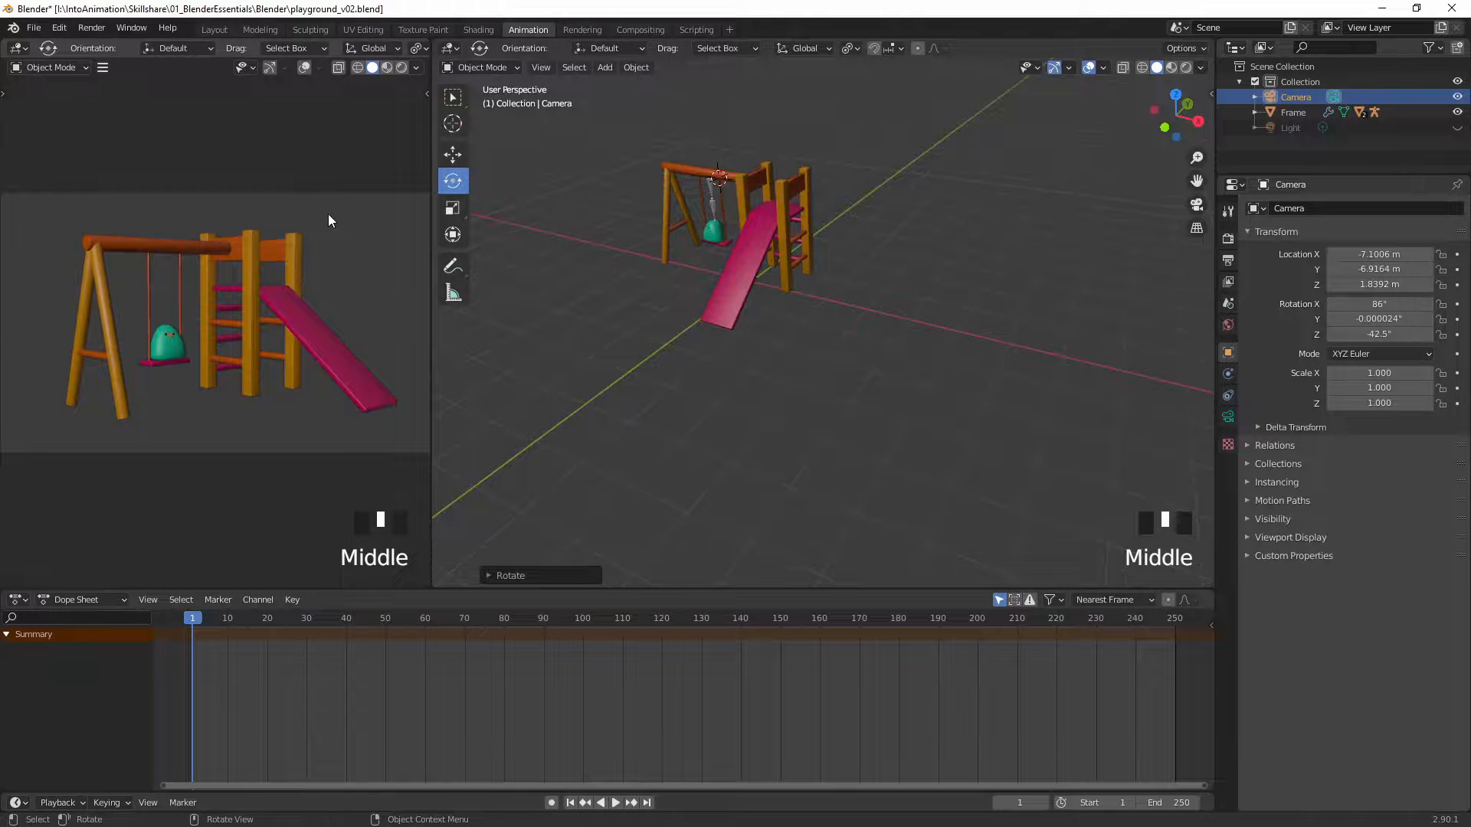
Turn off the Camera to View lock and keep the small viewport in the camera view
key("n")
left_click(330, 276)
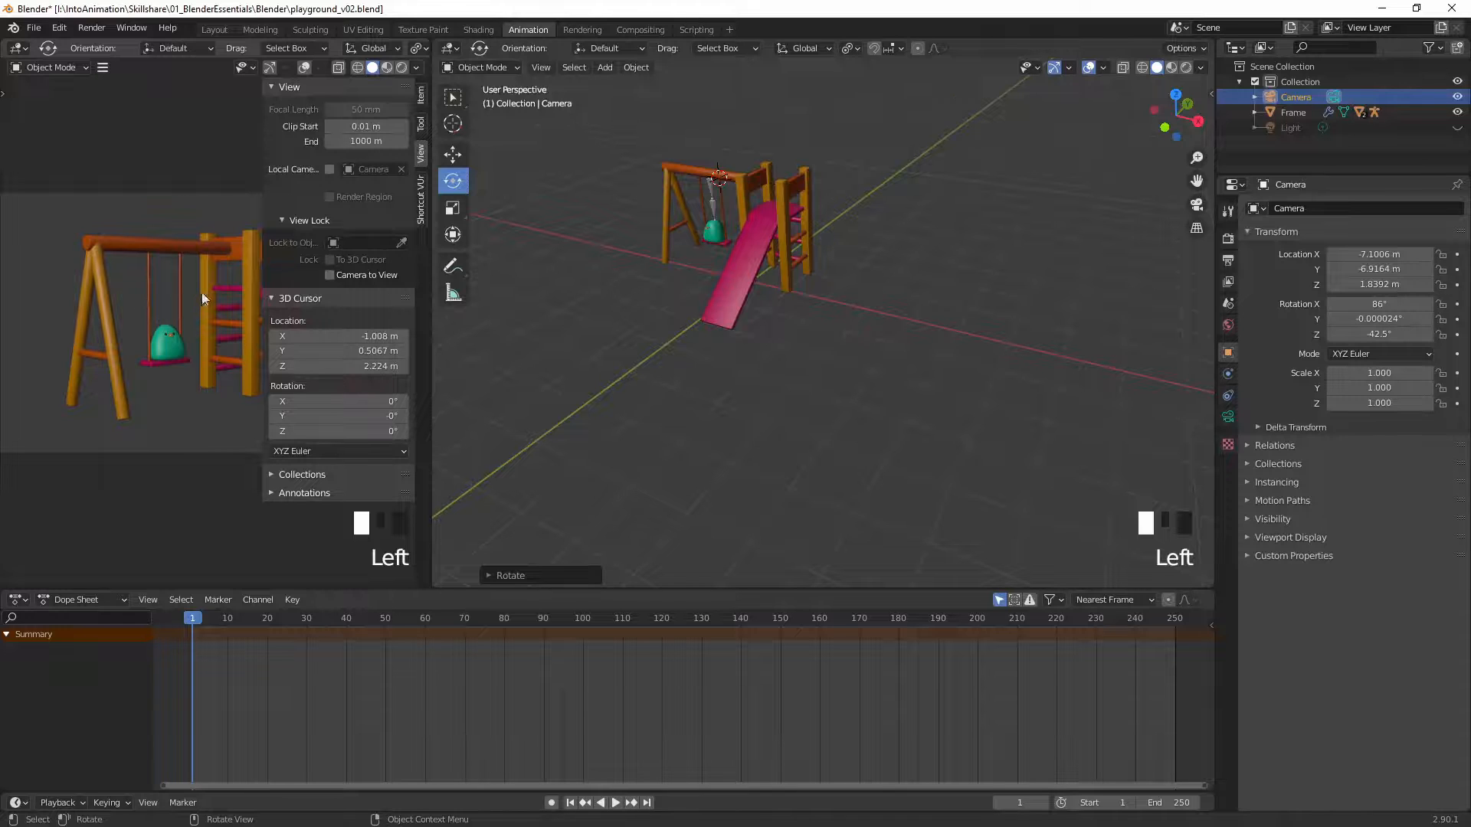
middle_click_drag(183, 318, 288, 284)
key("n")
key("KP_0")
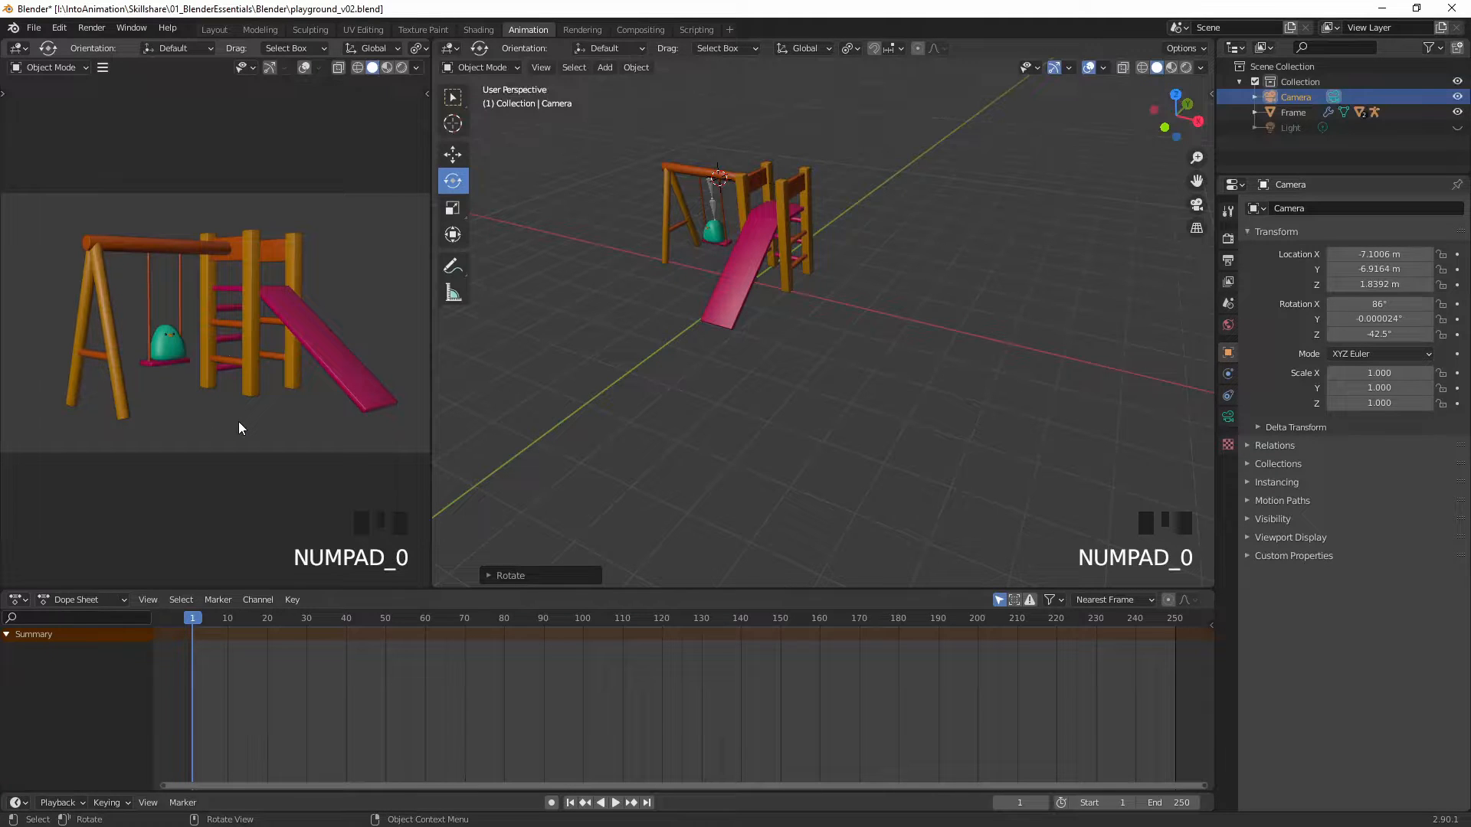
Select the swing's armature and frame it in the large viewport
middle_click_drag(631, 211, 930, 220)
key("Home")
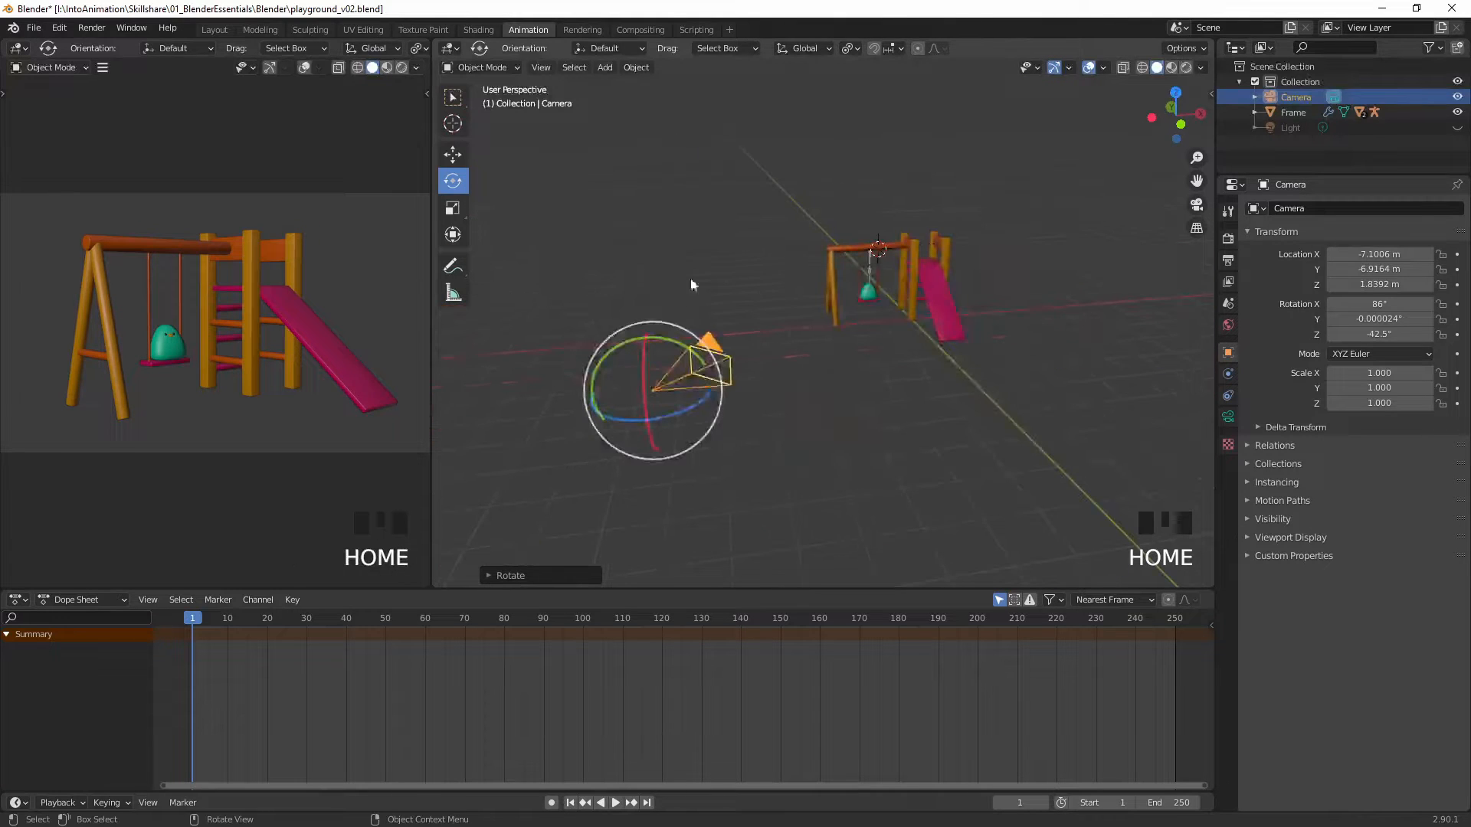
left_click(869, 334)
left_click(870, 273)
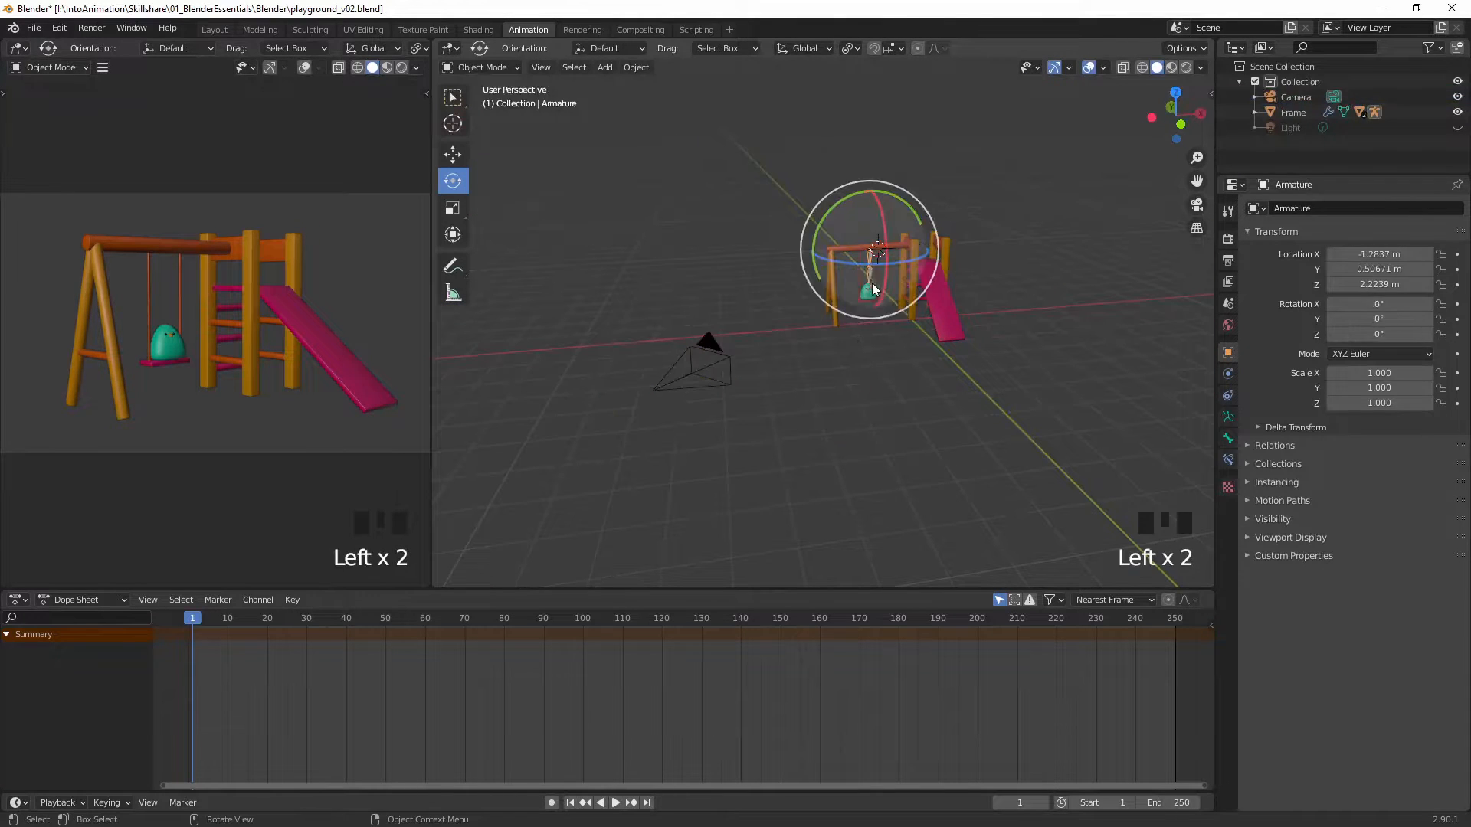
key("KP_Decimal")
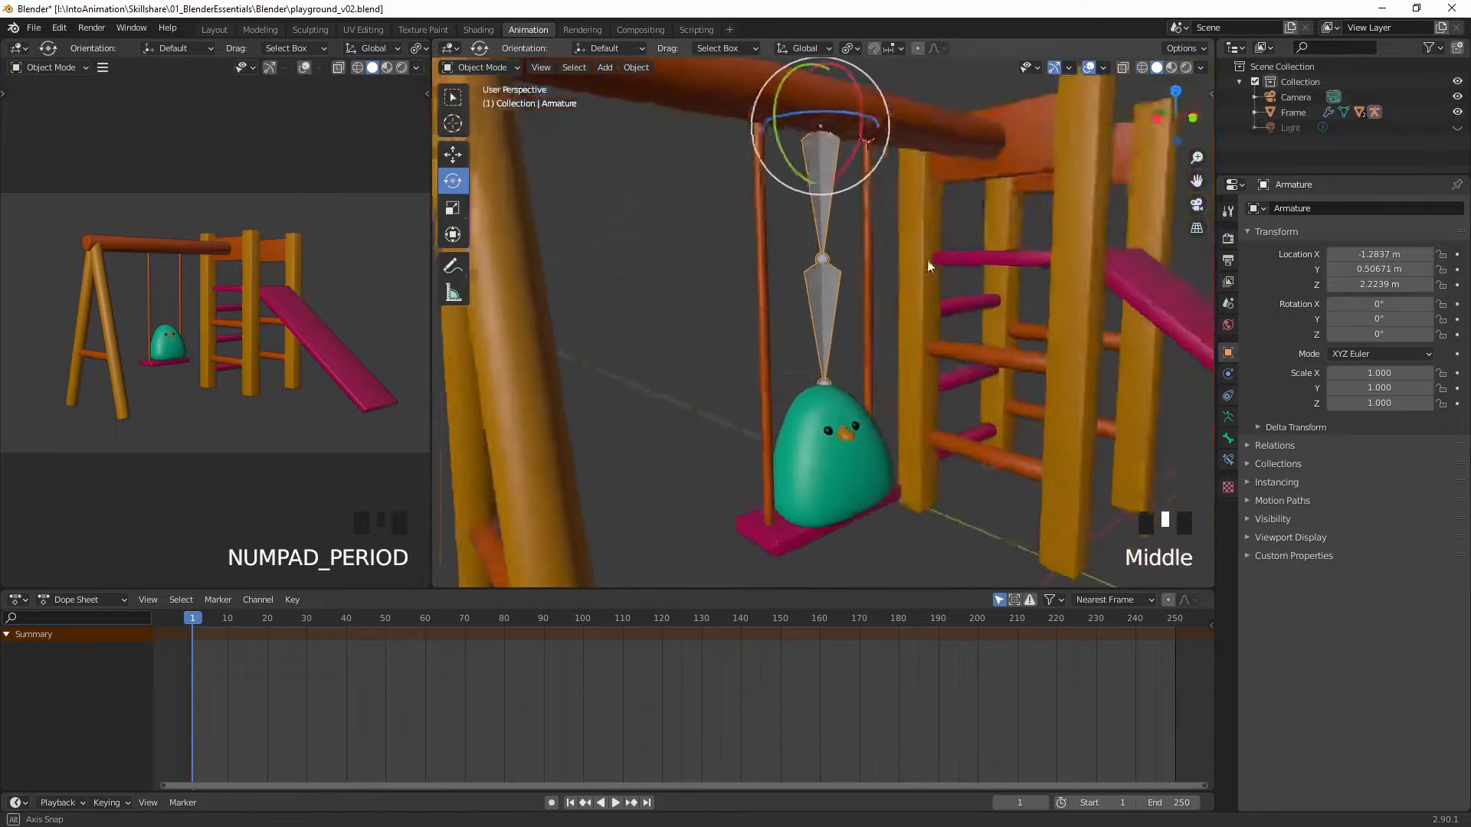